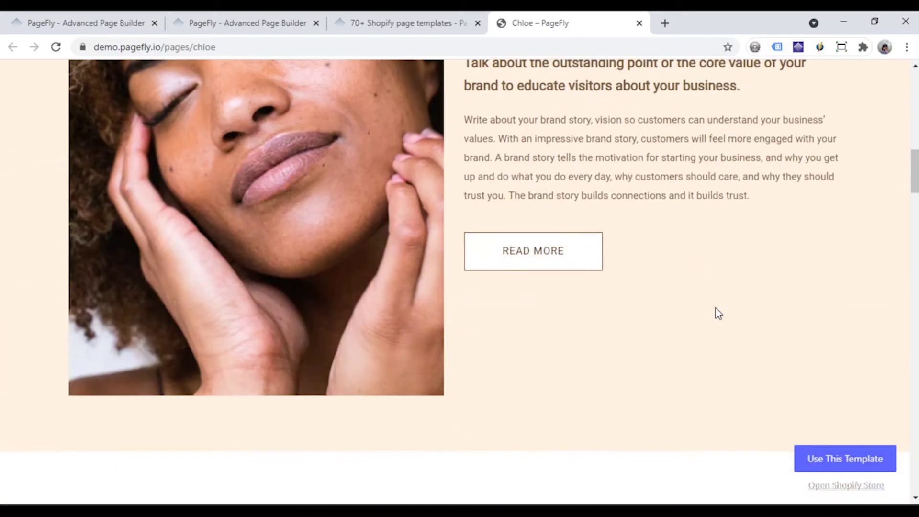
# - Finish scrolling the Chloe demo page and go back to the '70+ Shopify page templates' gallery
pyautogui.scroll(-20, 718, 313)
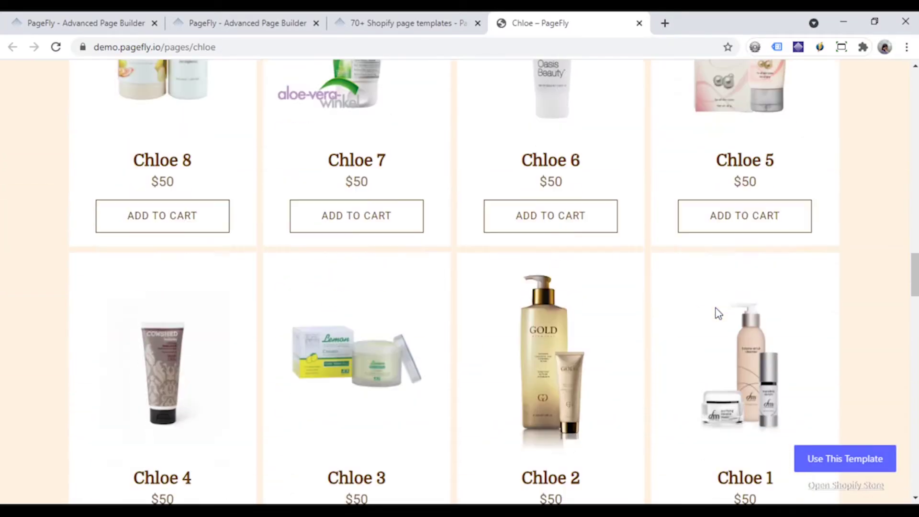
pyautogui.scroll(-5, 718, 313)
pyautogui.click(409, 23)
# - Scroll the templates gallery to templates such as Tasta Tea, Whey, Bose and Essence
pyautogui.moveTo(829, 253)
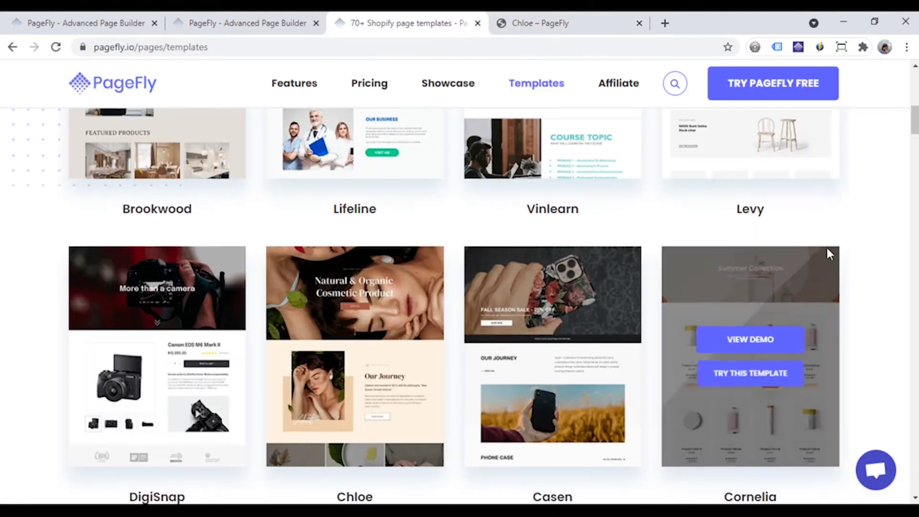
pyautogui.scroll(5, 831, 253)
pyautogui.scroll(-5, 832, 251)
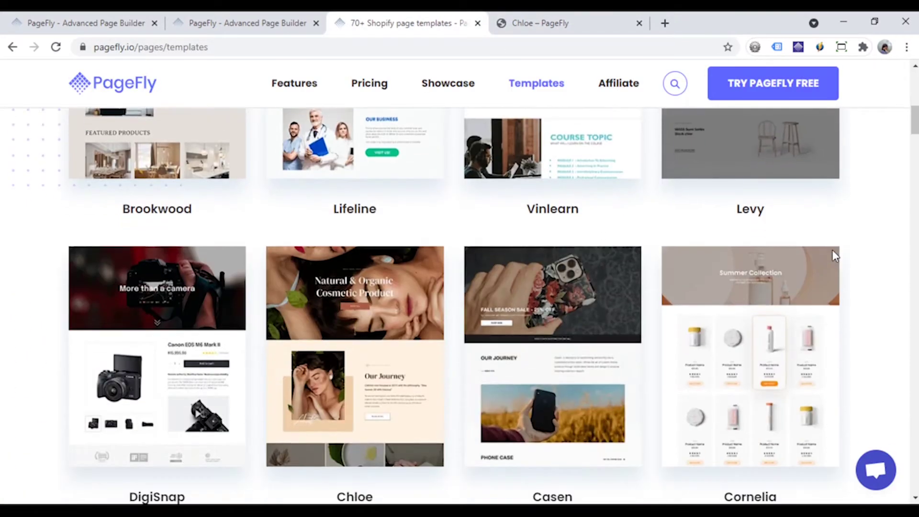
pyautogui.scroll(-18, 833, 251)
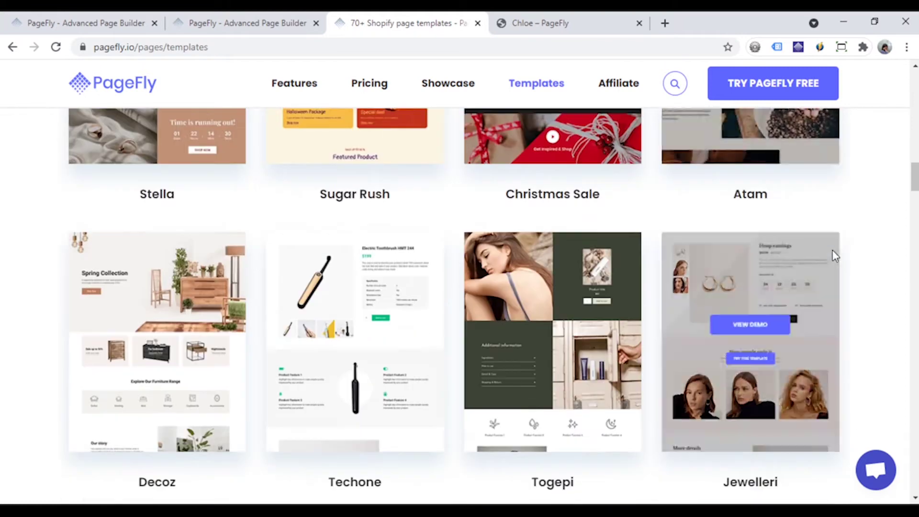
pyautogui.scroll(-20, 832, 250)
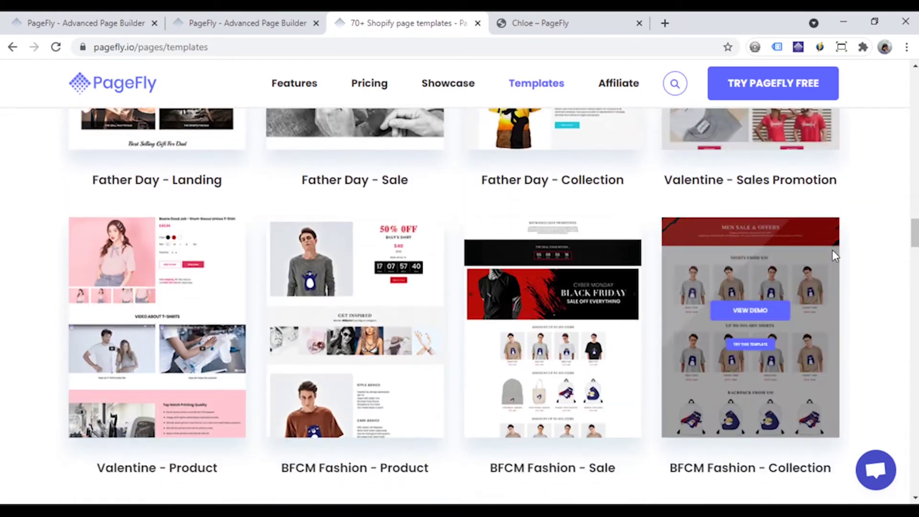
pyautogui.scroll(-20, 832, 250)
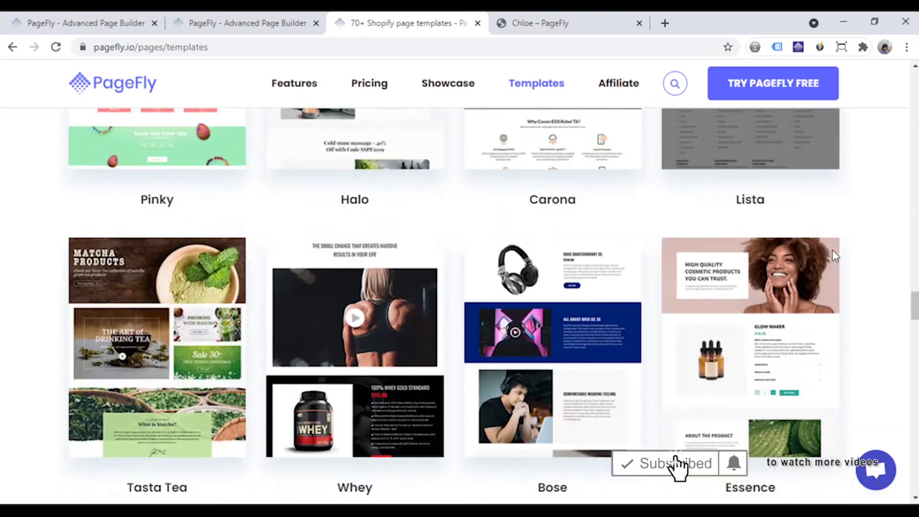
pyautogui.scroll(-10, 832, 250)
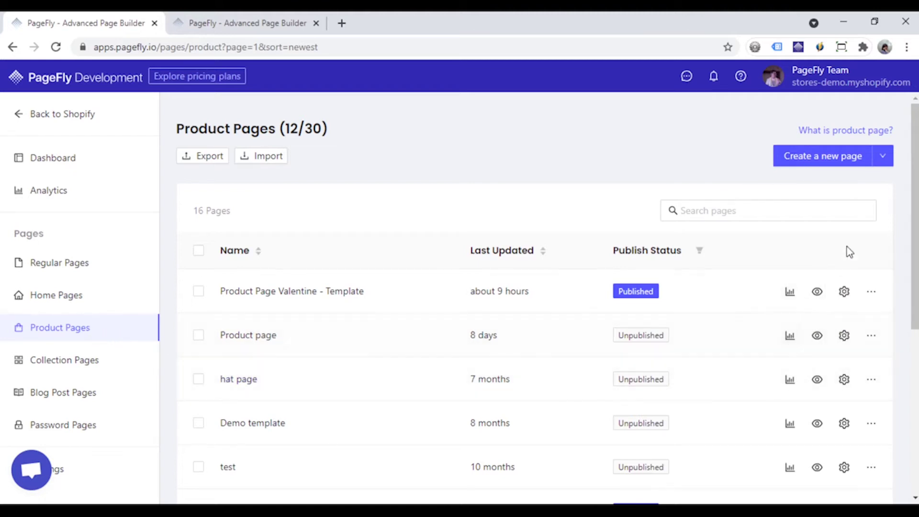
# - Create a new product page from the Chloe template
pyautogui.moveTo(884, 165)
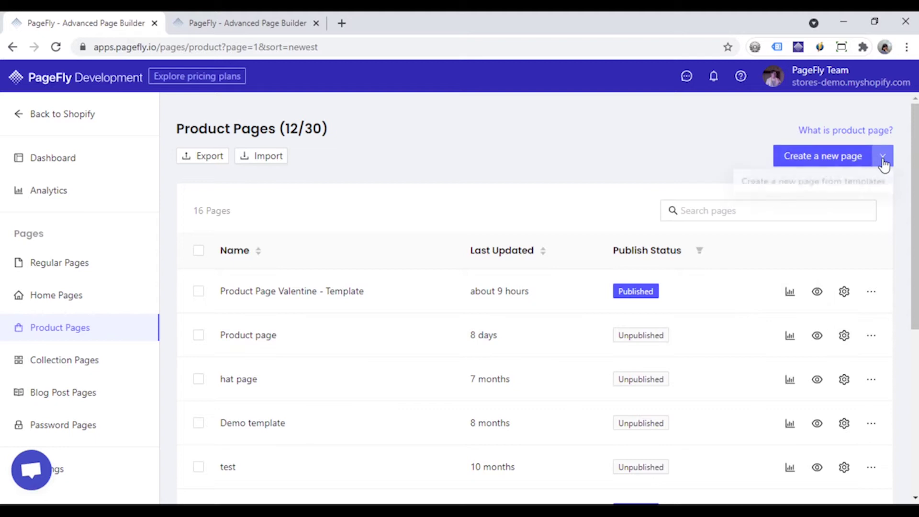
pyautogui.click(812, 187)
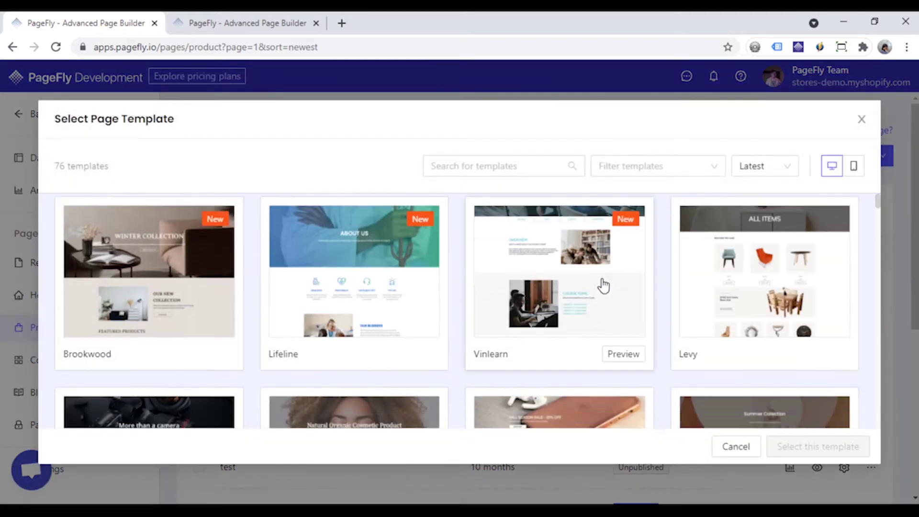
pyautogui.scroll(-4, 596, 285)
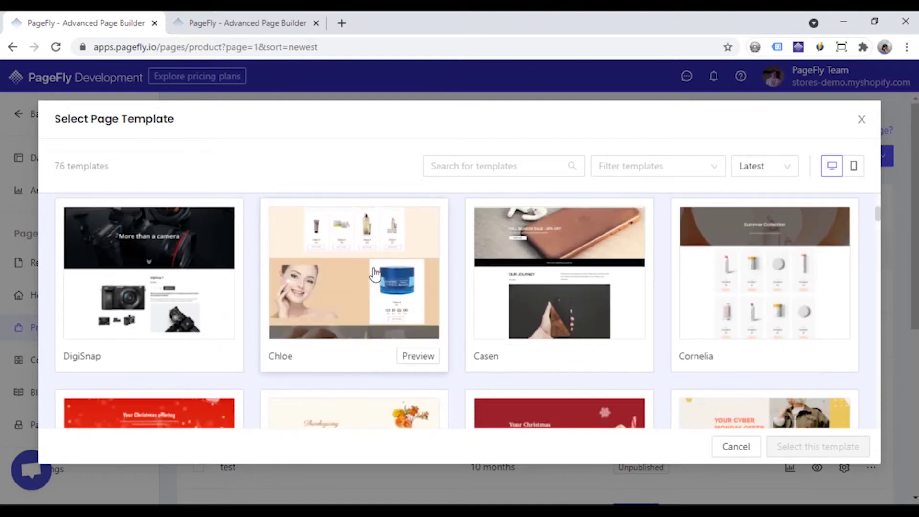
pyautogui.click(402, 292)
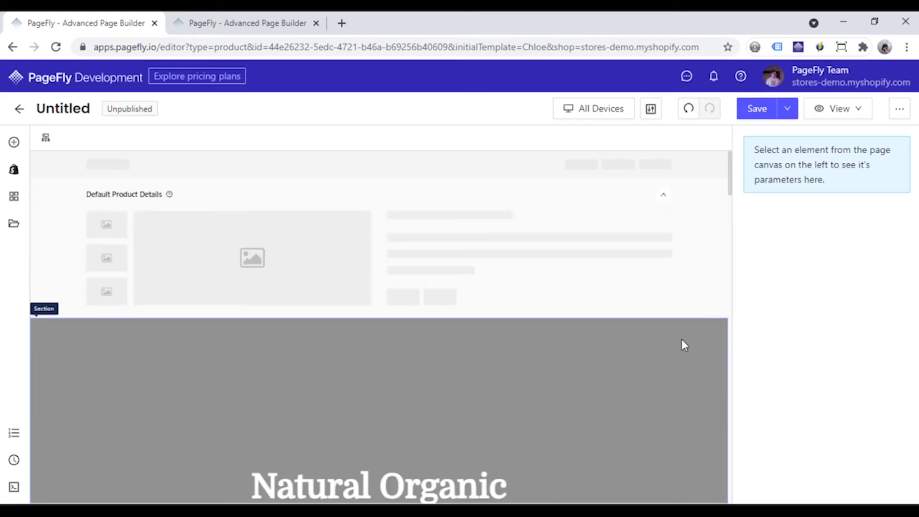
# - Go back to the product pages list and start a new blank product page
pyautogui.scroll(-5, 624, 309)
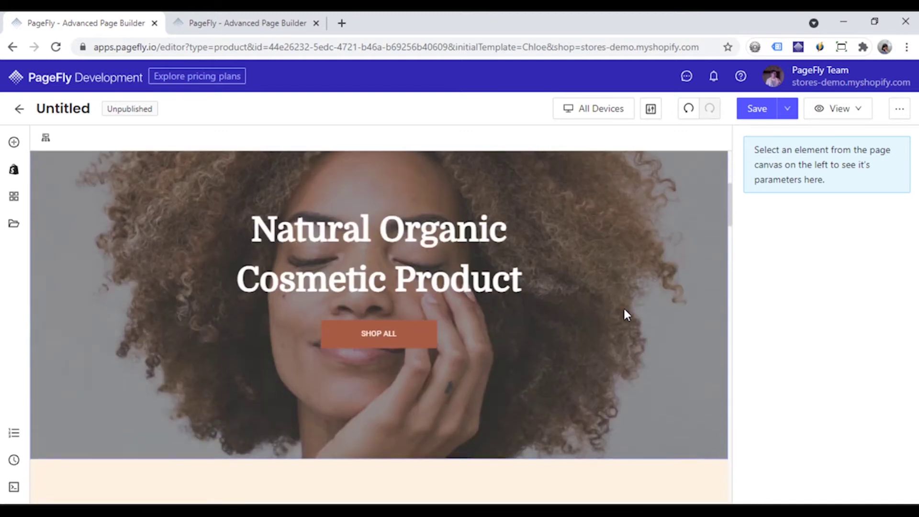
pyautogui.scroll(-9, 634, 302)
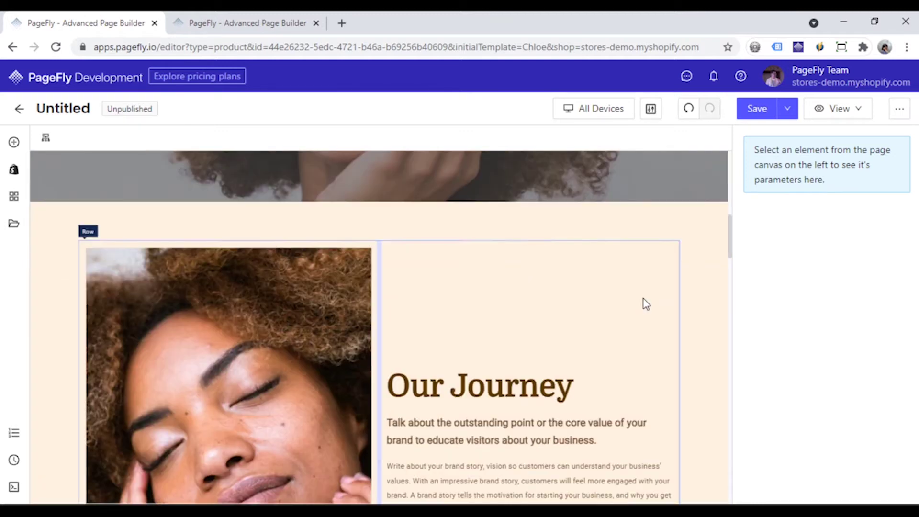
pyautogui.scroll(-2, 639, 302)
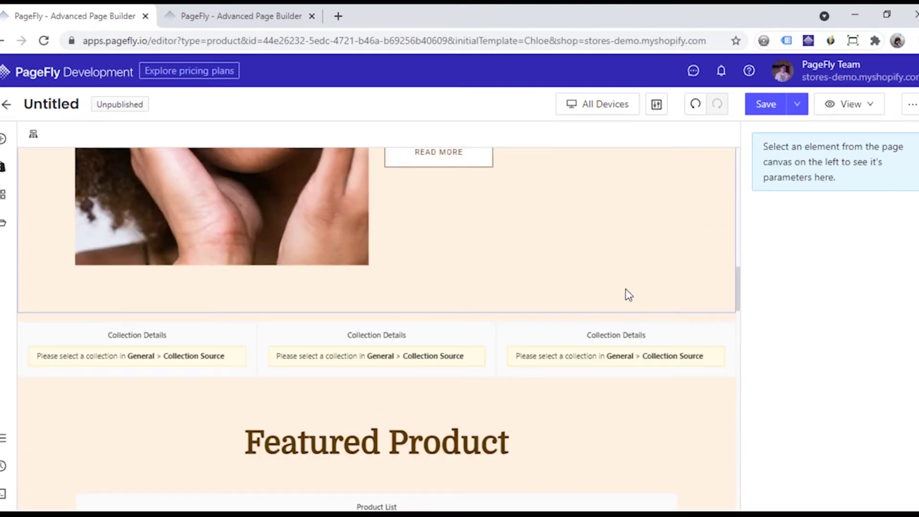
pyautogui.click(269, 24)
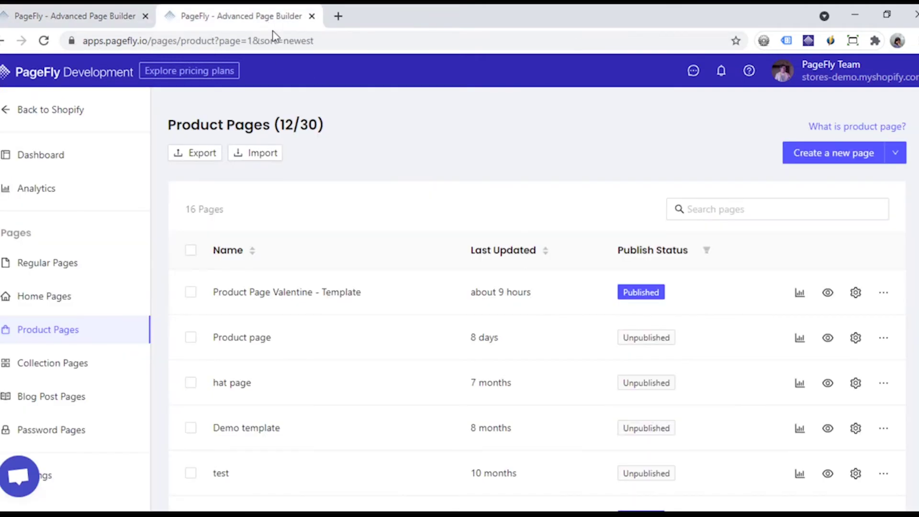
pyautogui.click(836, 159)
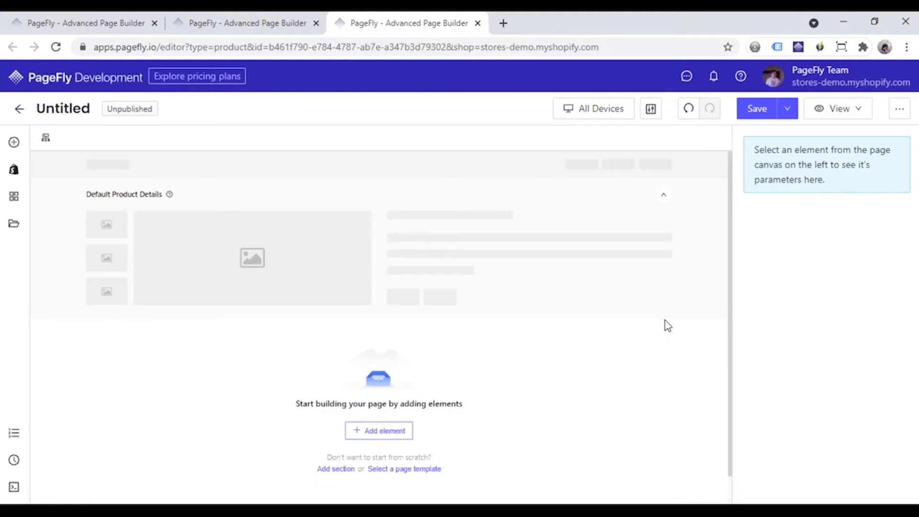
# - Browse the template choices for the empty page and close them without picking one
pyautogui.scroll(-1, 665, 324)
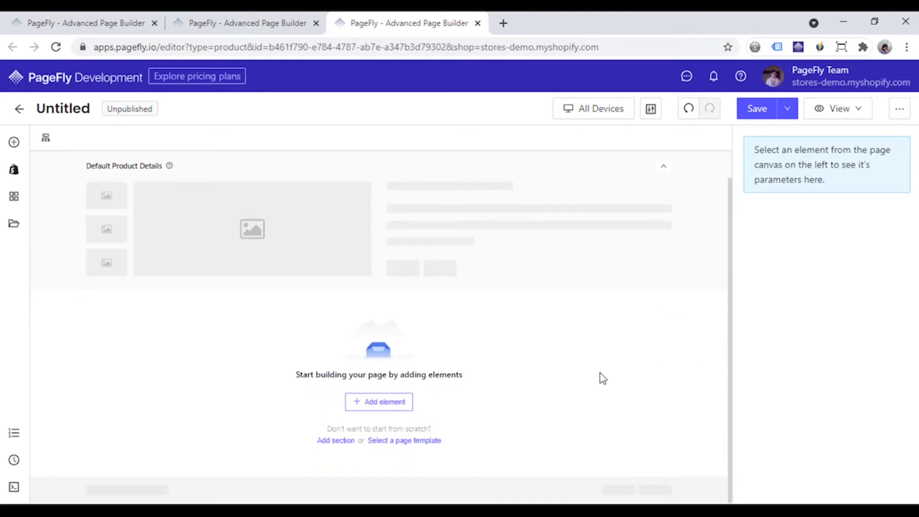
pyautogui.click(395, 441)
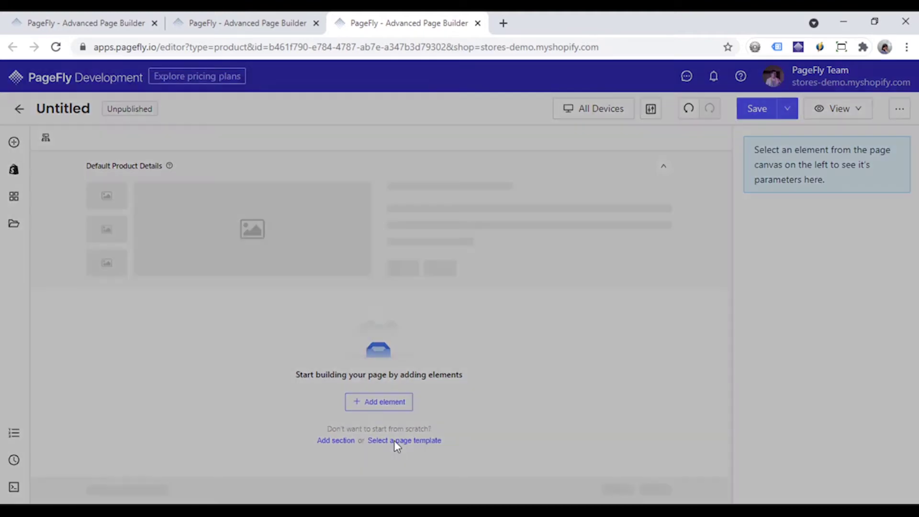
pyautogui.scroll(-5, 413, 349)
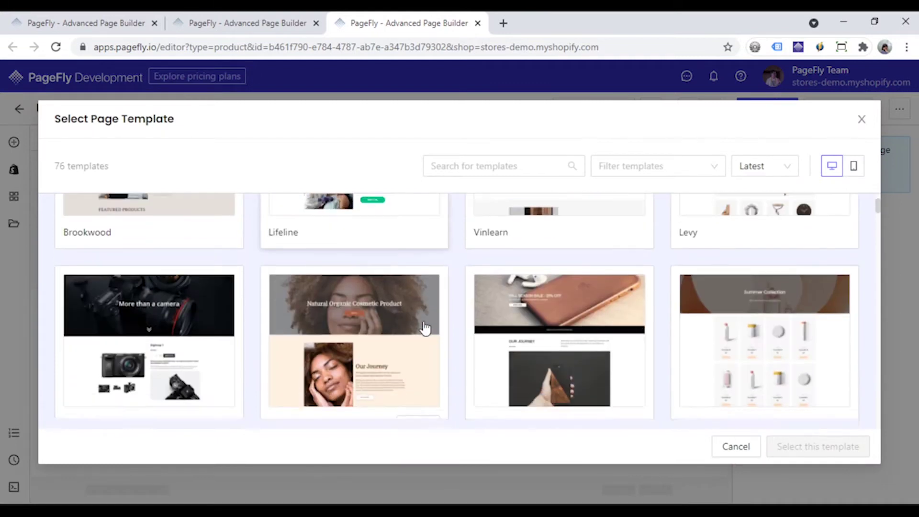
pyautogui.click(730, 448)
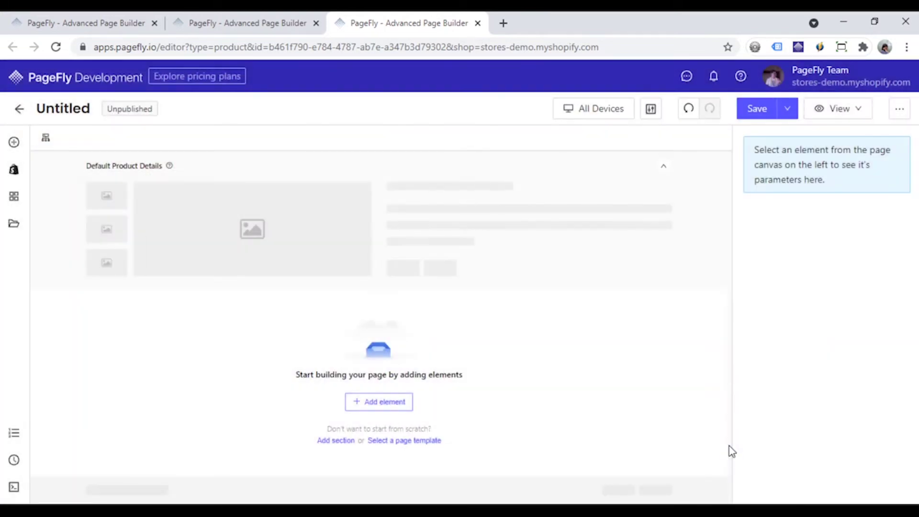
# - Apply the DigiSnap page template, confirming that the page content will be replaced
pyautogui.click(899, 115)
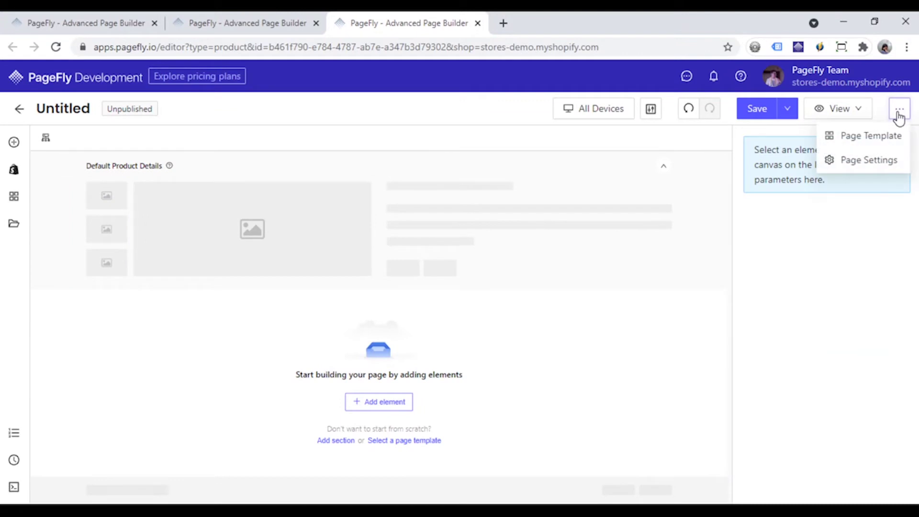
pyautogui.click(887, 136)
pyautogui.scroll(-3, 362, 306)
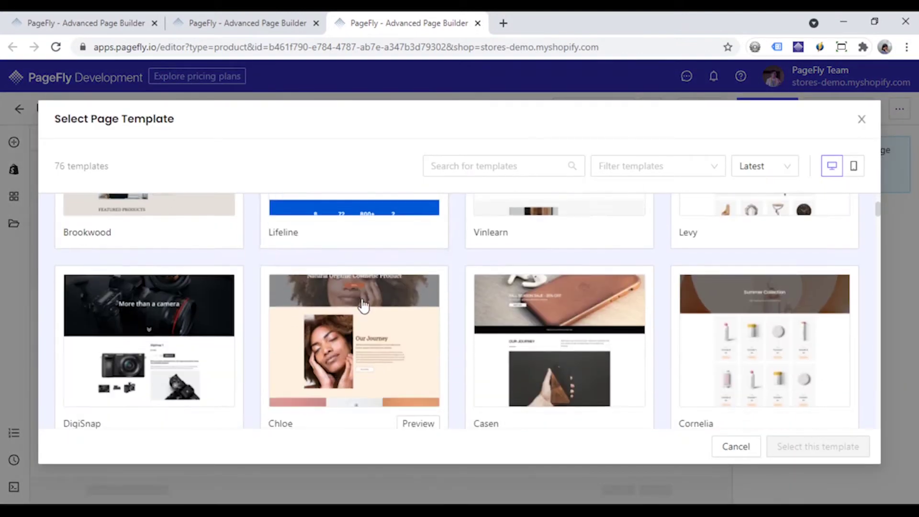
pyautogui.scroll(-2, 362, 305)
pyautogui.click(171, 266)
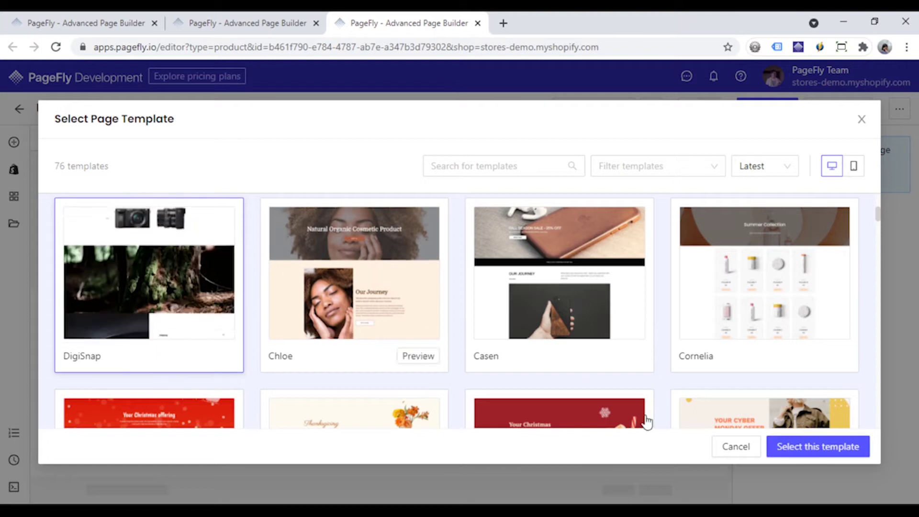
pyautogui.click(791, 444)
pyautogui.click(421, 324)
pyautogui.click(574, 327)
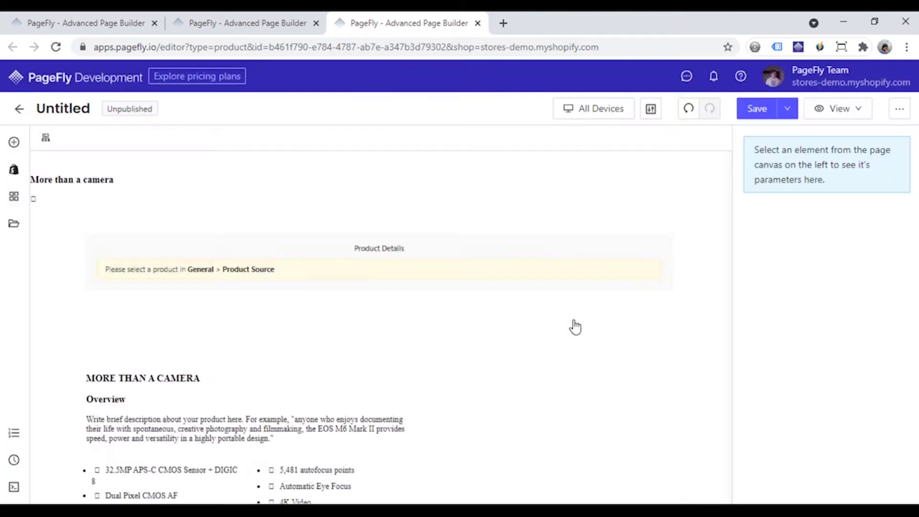
pyautogui.scroll(-4, 574, 325)
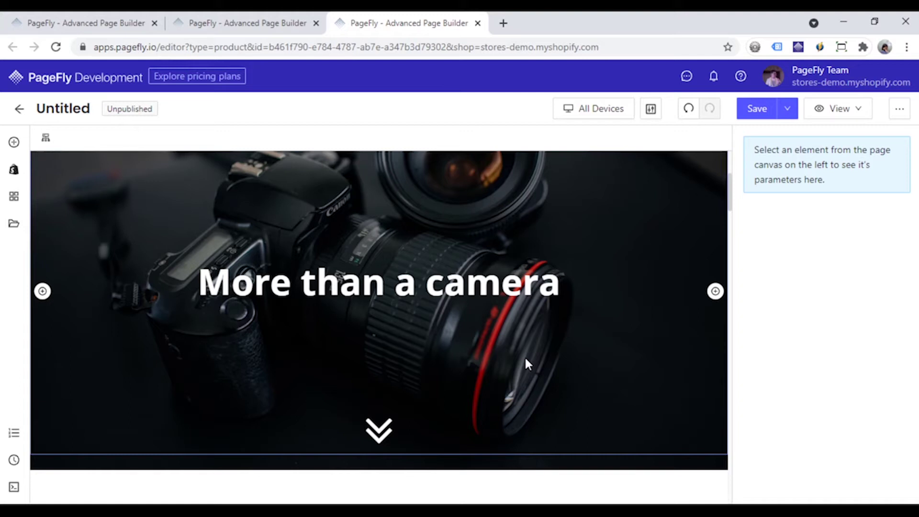
pyautogui.click(900, 109)
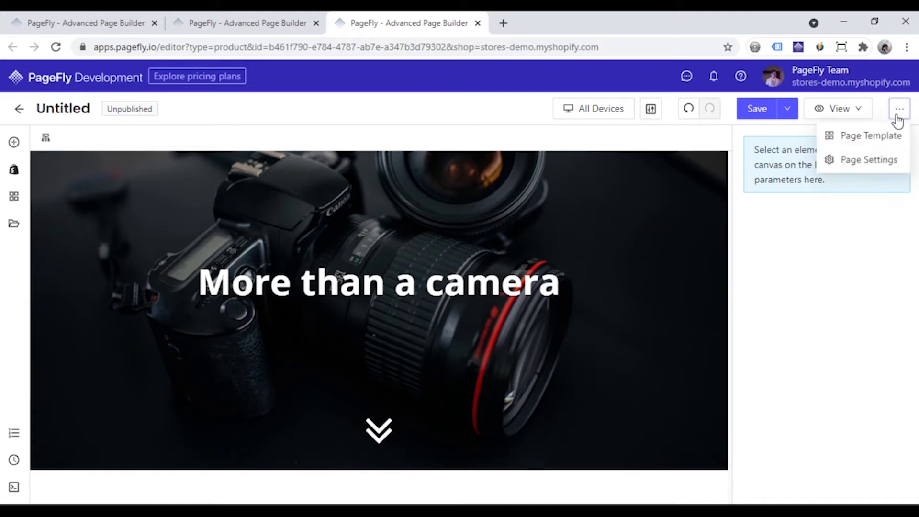
# - Assign the 3/4 sleeve raglan shirt - Bearie_Celebrate product to the page and save
pyautogui.click(884, 154)
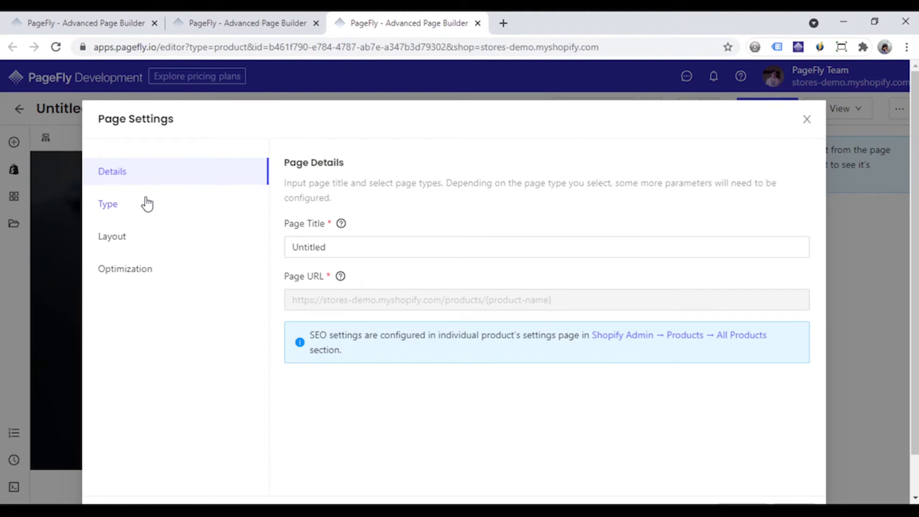
pyautogui.click(147, 204)
pyautogui.click(741, 365)
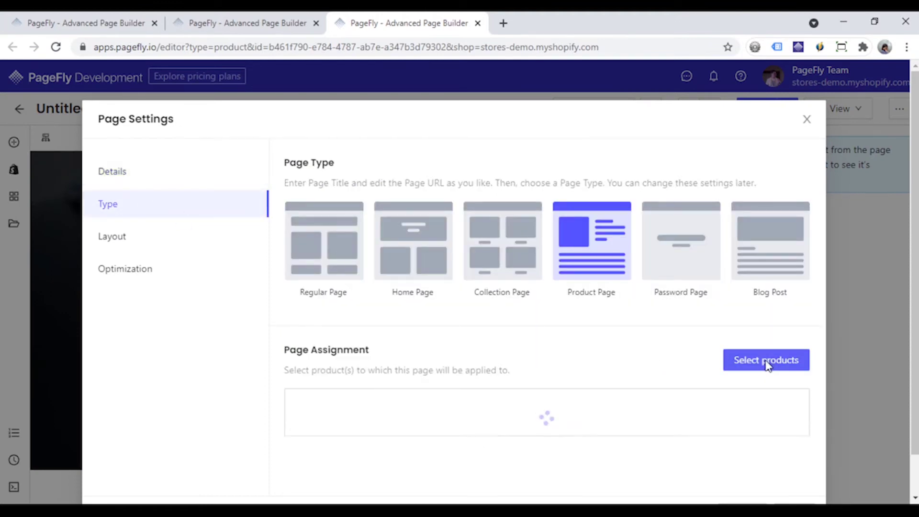
pyautogui.click(340, 349)
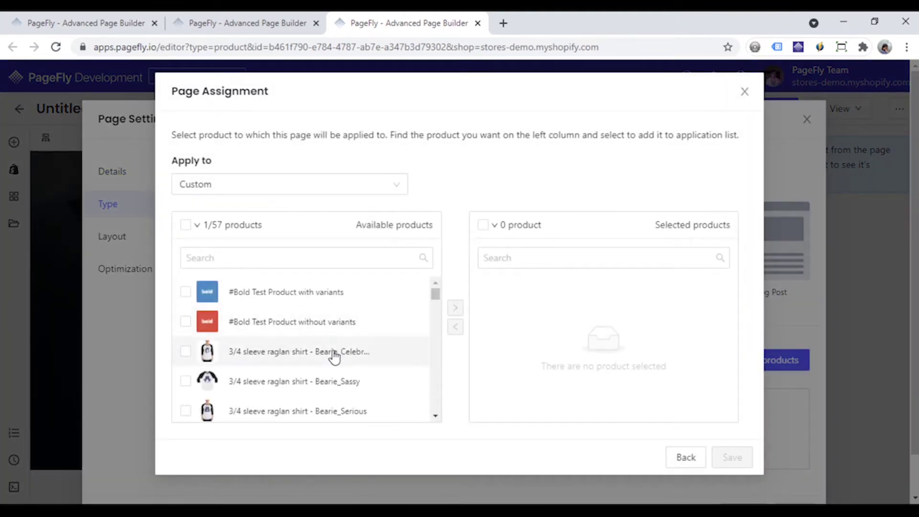
pyautogui.click(456, 307)
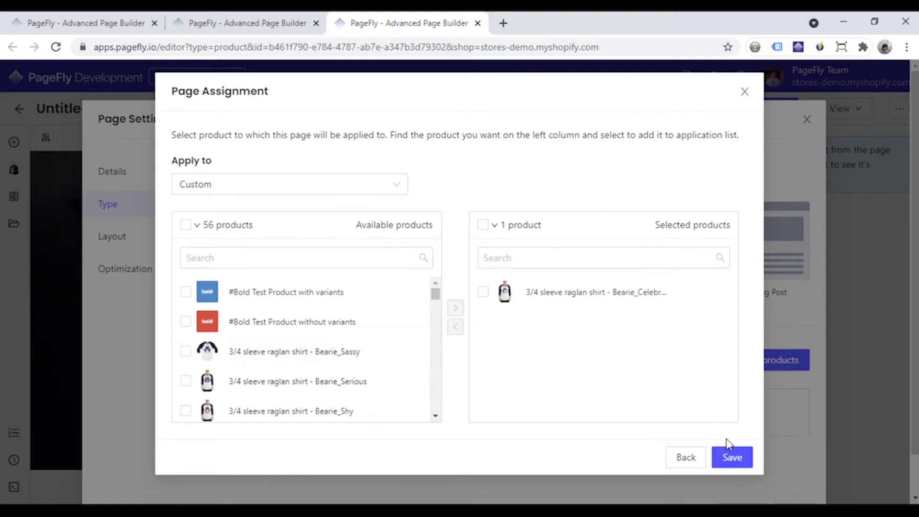
pyautogui.click(732, 456)
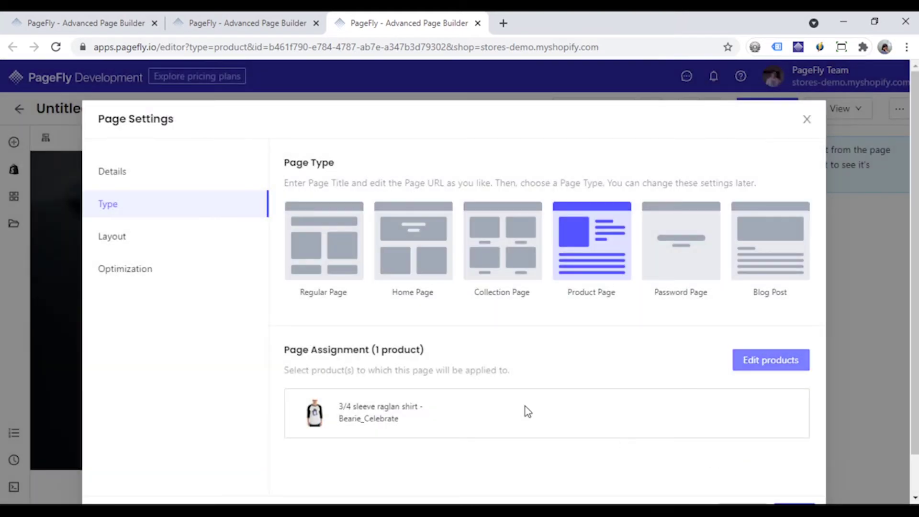
# - Hide the Default Product Details section in Layout and save the page settings
pyautogui.click(163, 236)
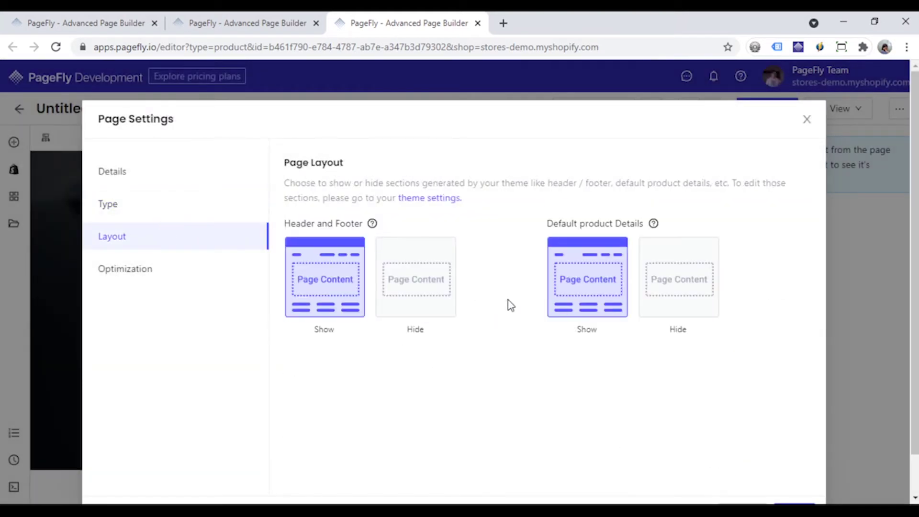
pyautogui.click(708, 300)
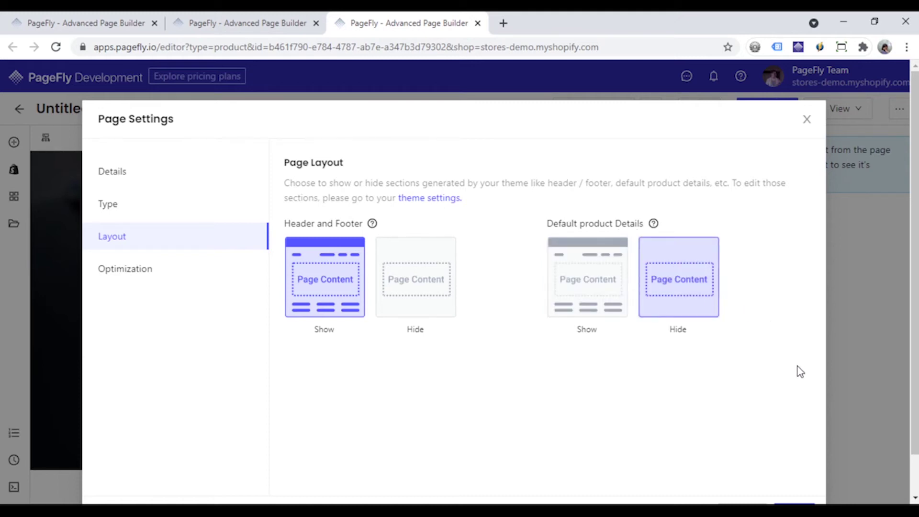
pyautogui.scroll(-1, 809, 372)
pyautogui.click(795, 468)
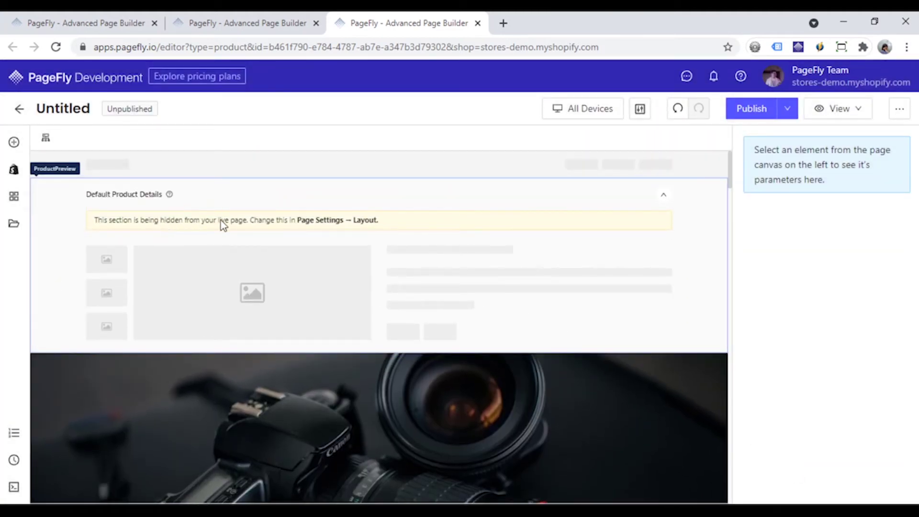
# - Replace the hero heading text with 'scroll down to see the product'
pyautogui.scroll(-4, 551, 355)
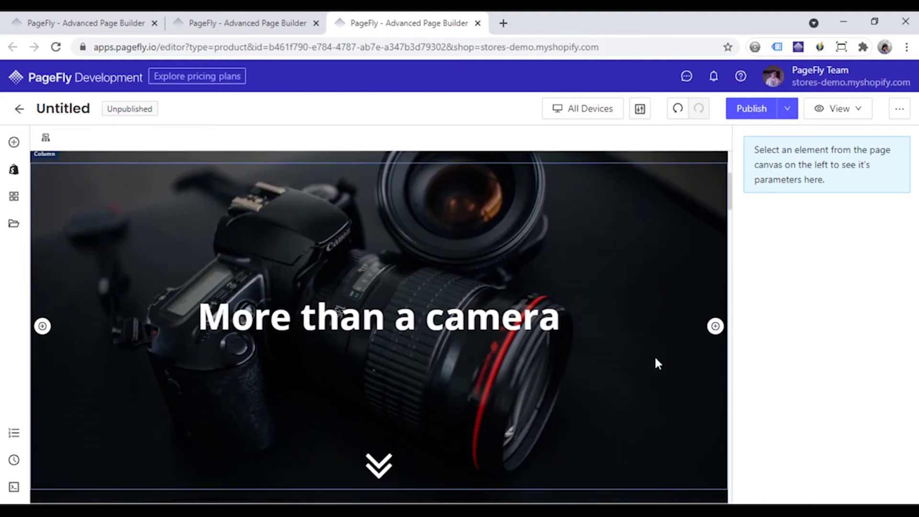
pyautogui.click(402, 316)
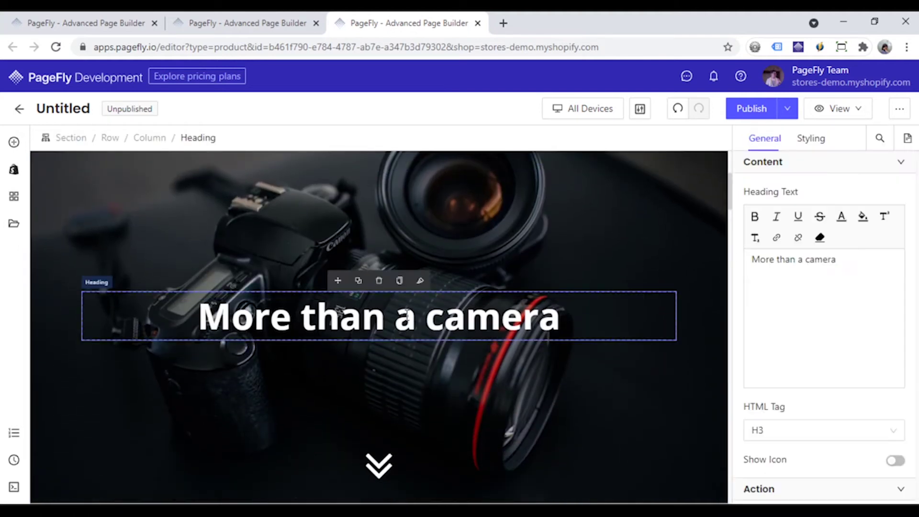
pyautogui.tripleClick(790, 259)
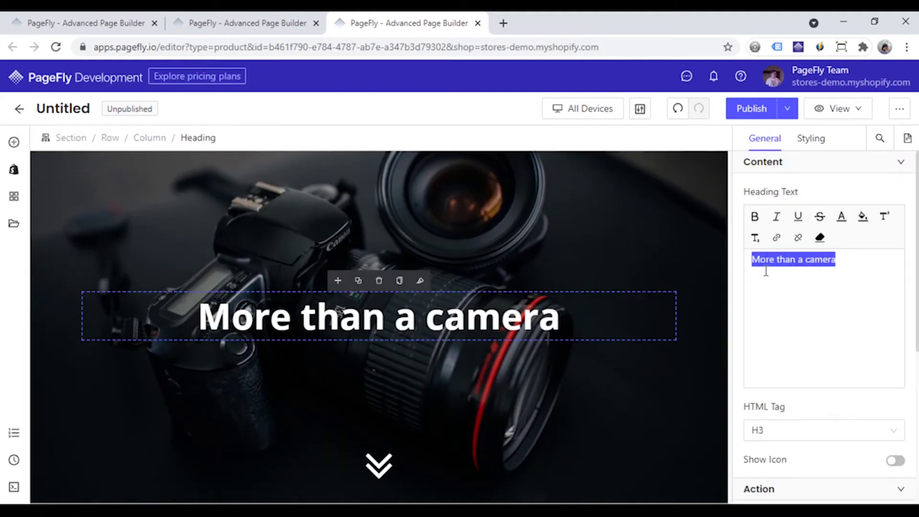
pyautogui.press('BackSpace')
pyautogui.write('scroll down to see the p')
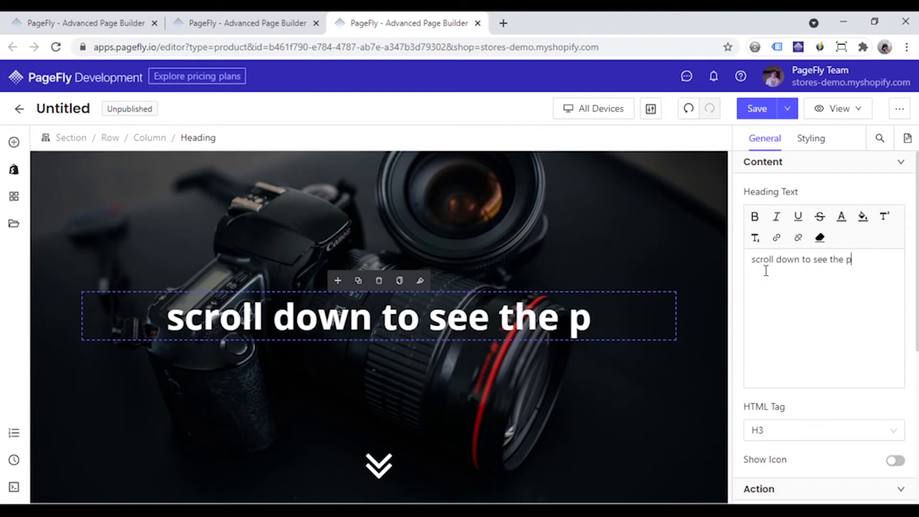
pyautogui.write('roduct')
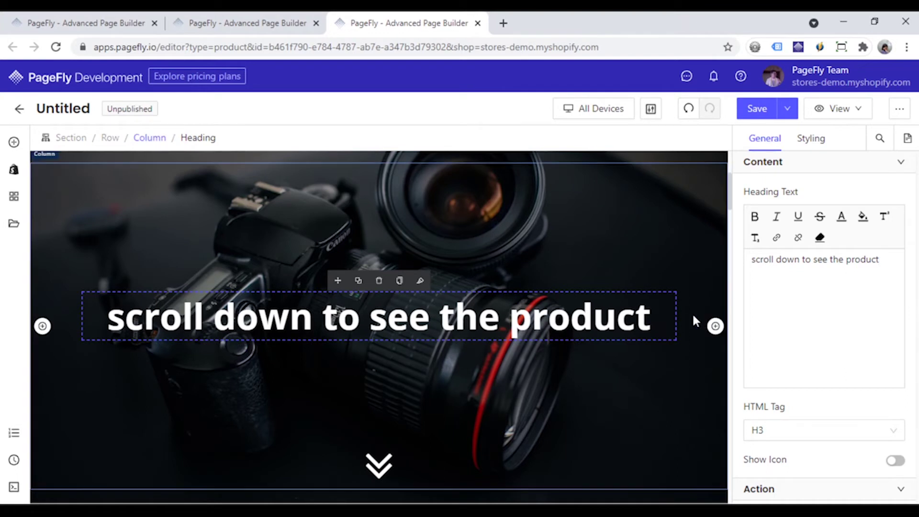
# - Try yellow as the heading's Content Color, then set it back to white
pyautogui.click(810, 139)
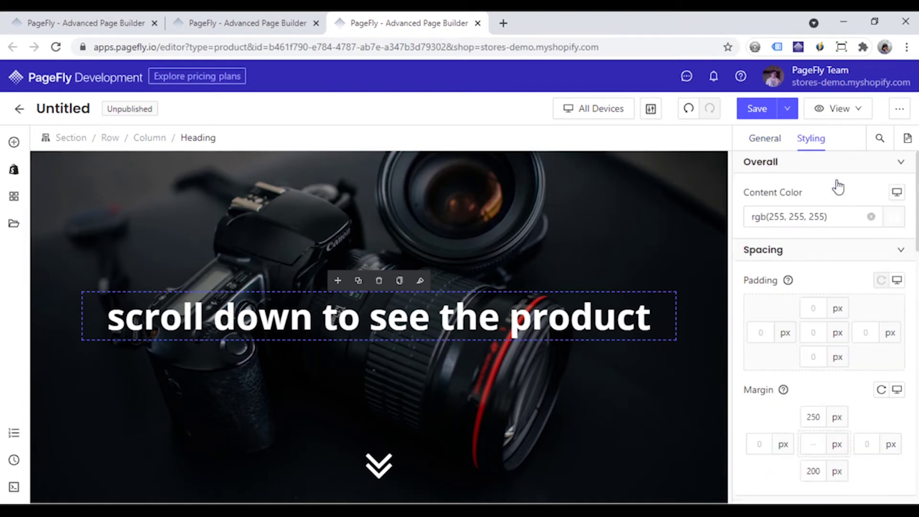
pyautogui.click(896, 221)
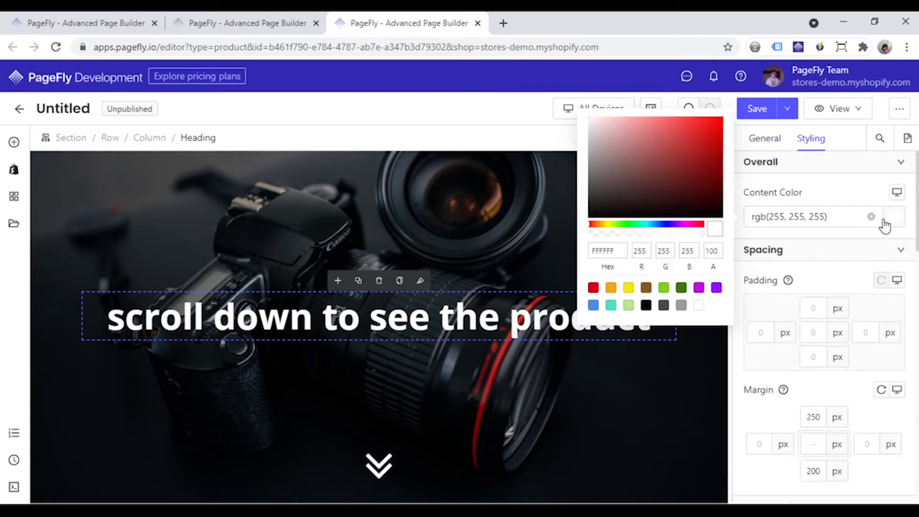
pyautogui.click(628, 288)
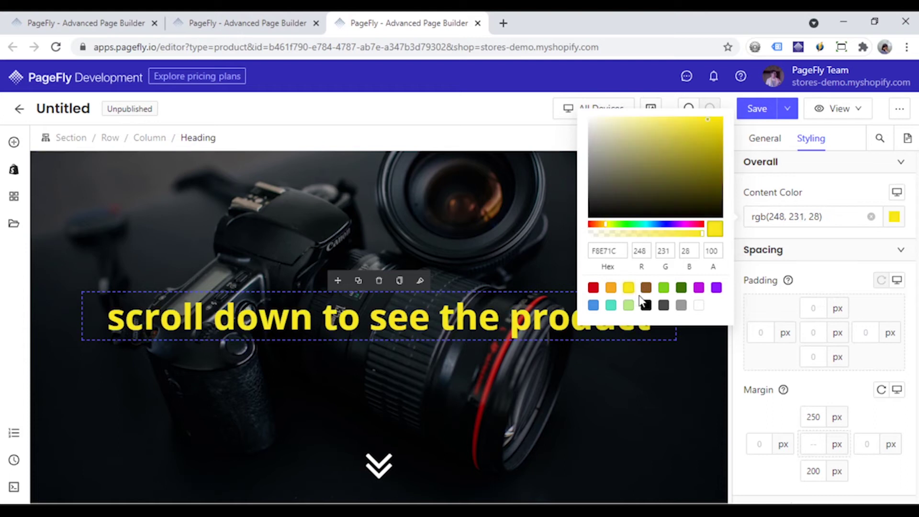
pyautogui.click(700, 305)
pyautogui.click(806, 281)
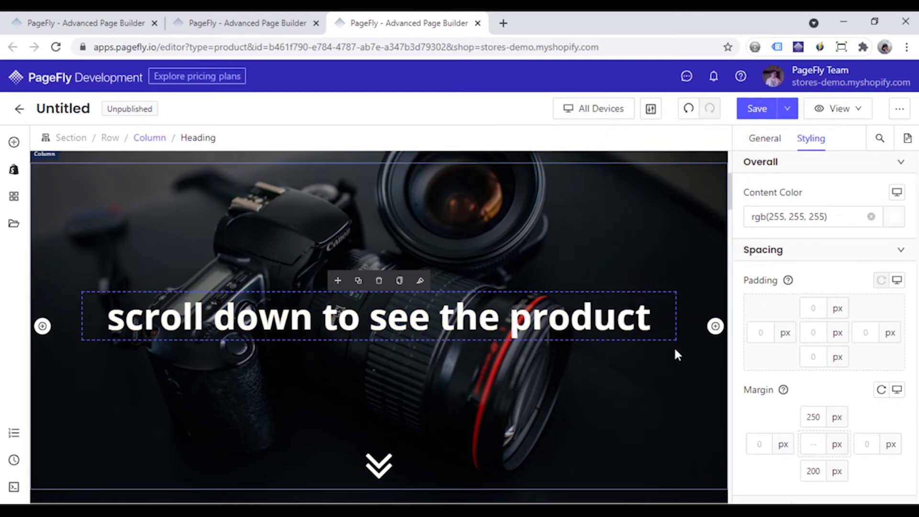
pyautogui.scroll(-3, 674, 353)
pyautogui.scroll(-2, 675, 353)
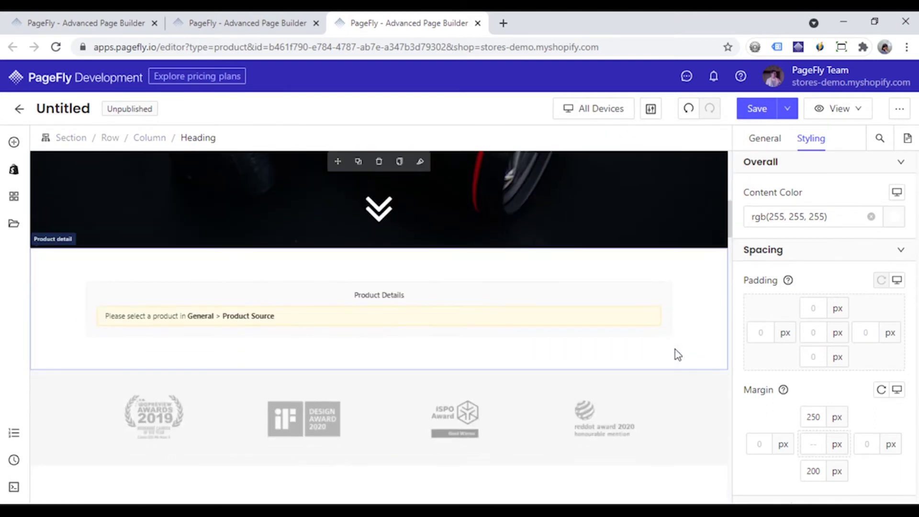
pyautogui.click(575, 312)
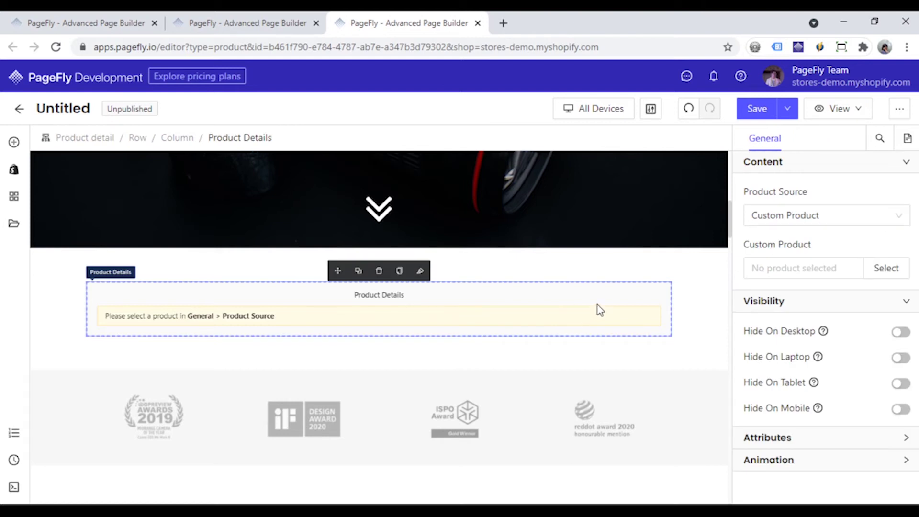
# - Set Product Details' Product Source to Auto, showing the Bearie_Celebrate shirt at $26.5
pyautogui.click(786, 221)
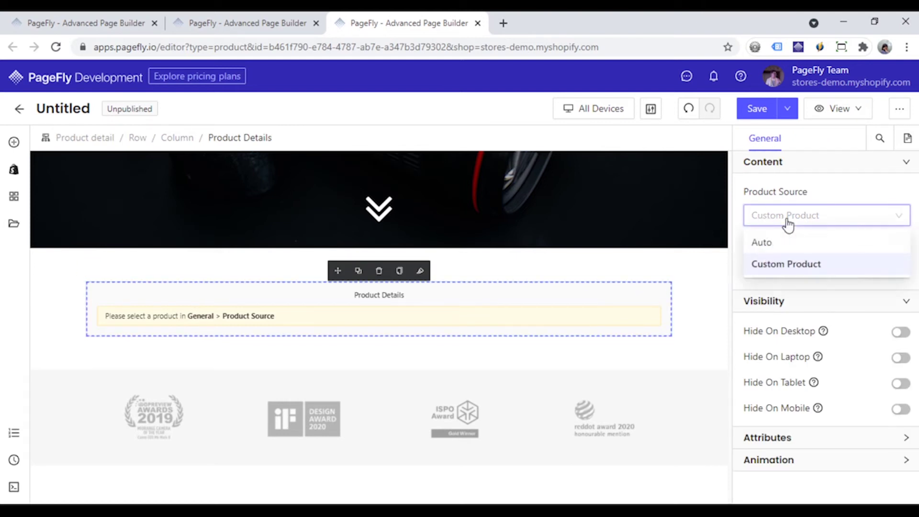
pyautogui.click(781, 244)
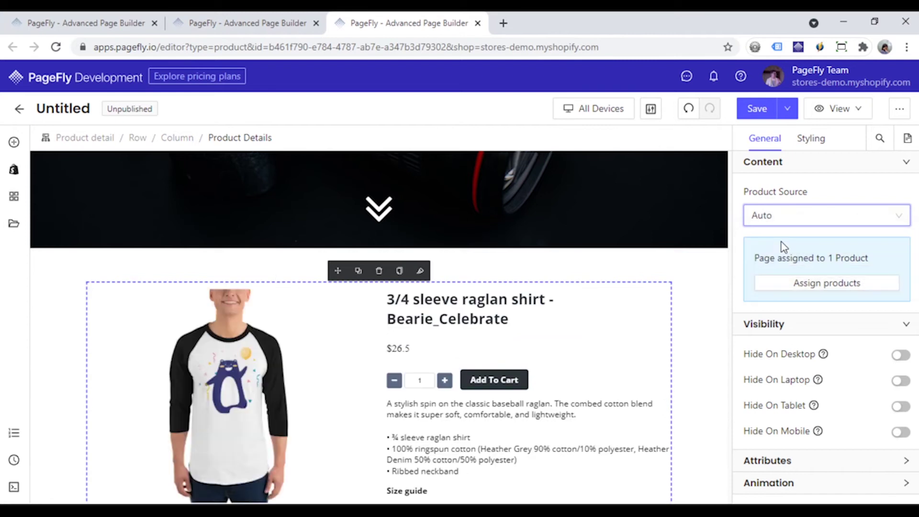
pyautogui.scroll(-1, 652, 343)
pyautogui.scroll(-4, 651, 344)
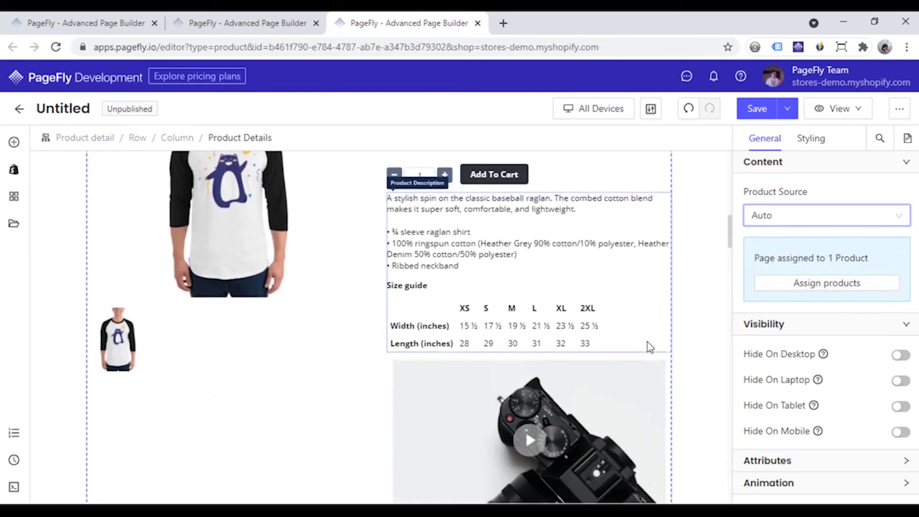
pyautogui.scroll(2, 268, 335)
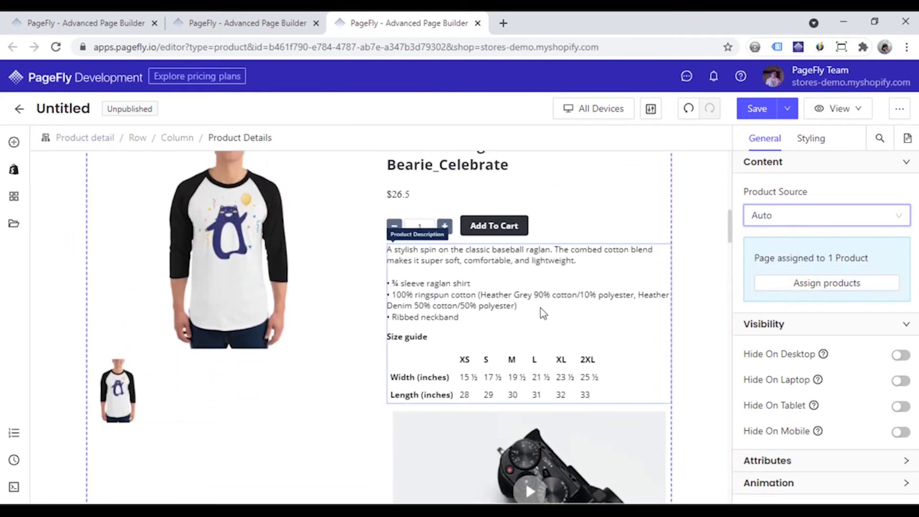
pyautogui.scroll(-2, 634, 351)
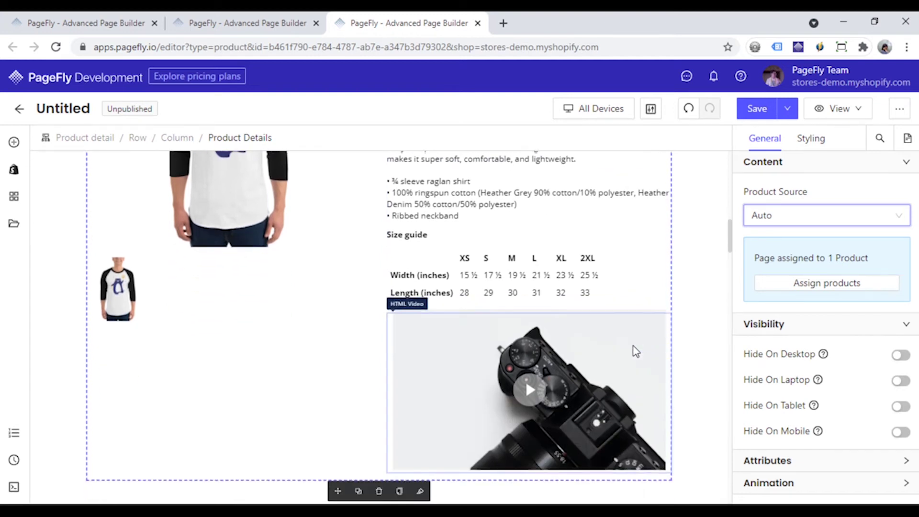
pyautogui.click(596, 407)
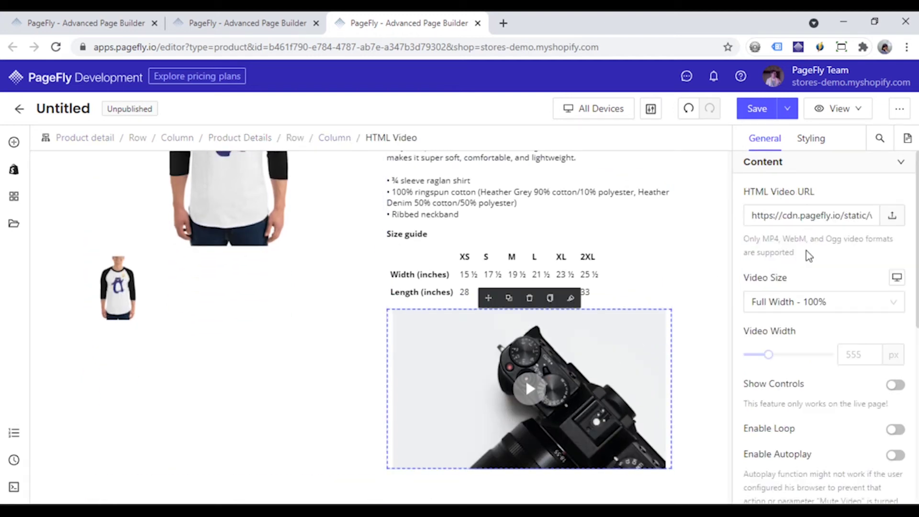
pyautogui.scroll(-7, 809, 256)
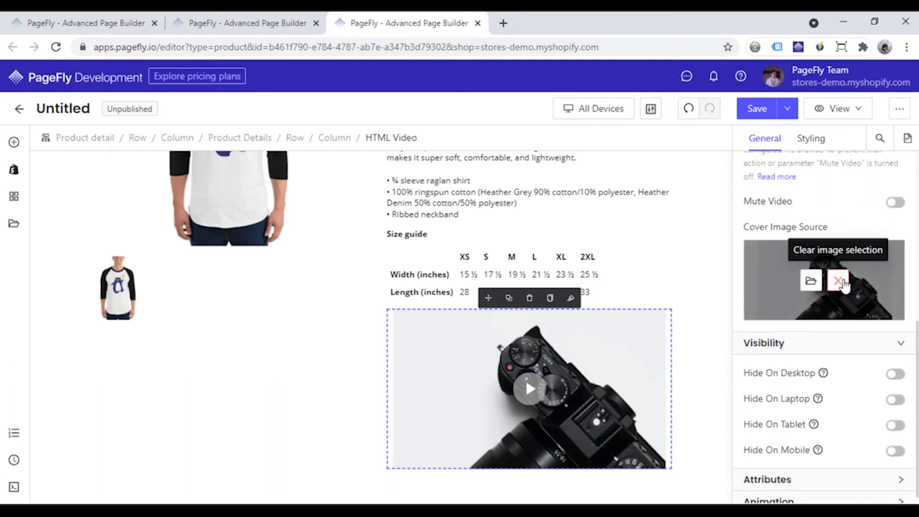
pyautogui.click(811, 281)
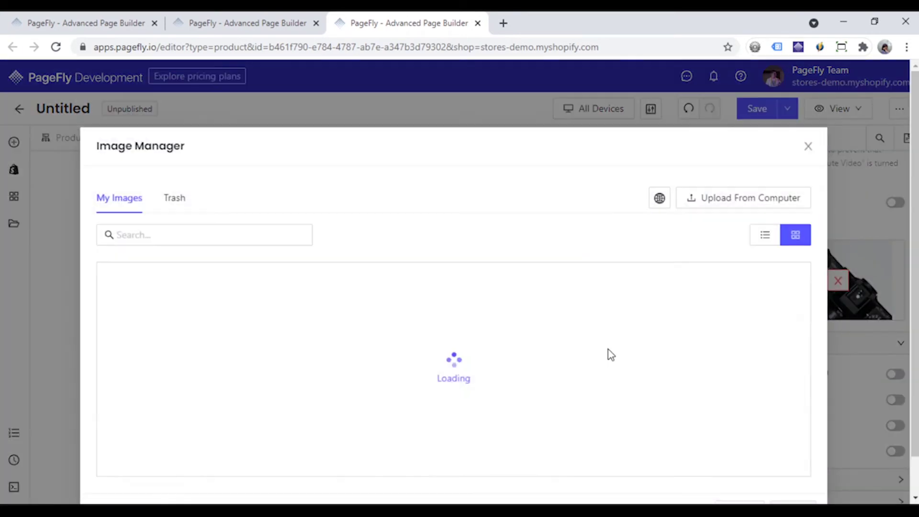
pyautogui.scroll(-10, 608, 355)
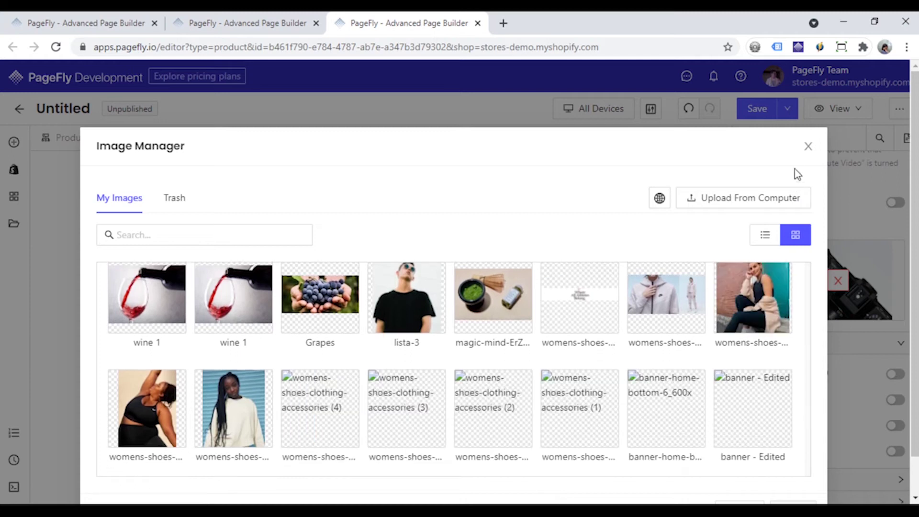
pyautogui.click(810, 148)
pyautogui.scroll(-5, 684, 355)
pyautogui.scroll(-10, 684, 354)
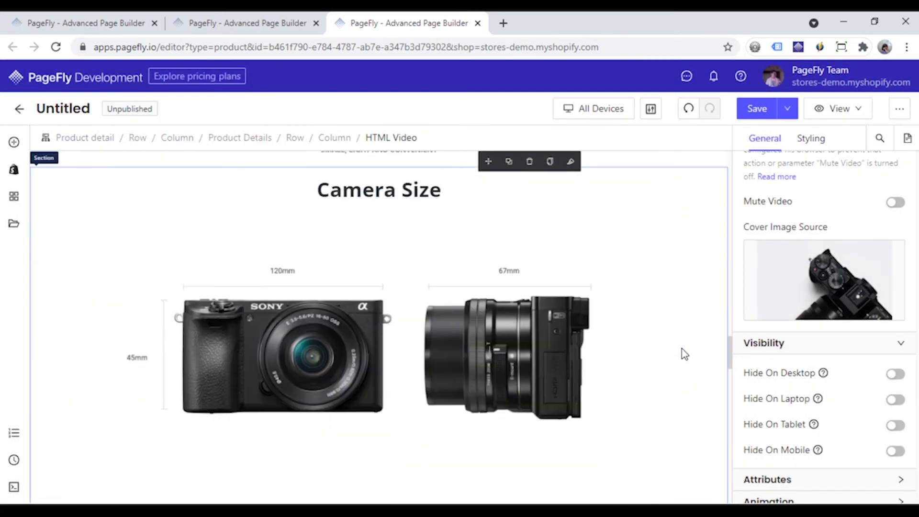
pyautogui.scroll(-15, 685, 354)
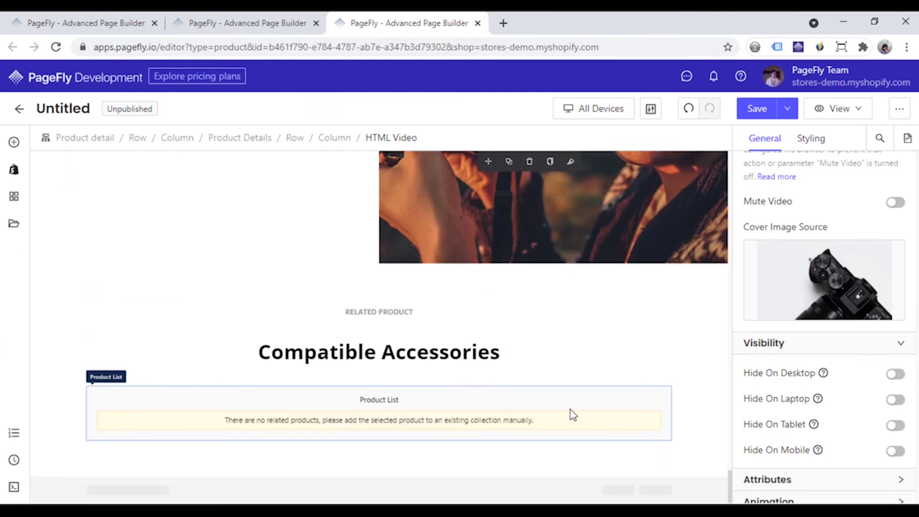
# - Set the Compatible Accessories list source to the Bearie Hoodies custom collection
pyautogui.click(578, 414)
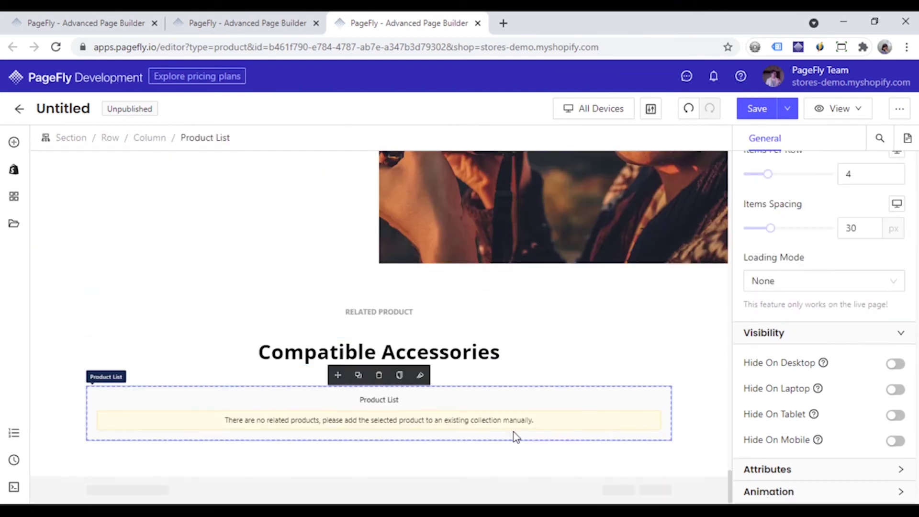
pyautogui.scroll(5, 809, 225)
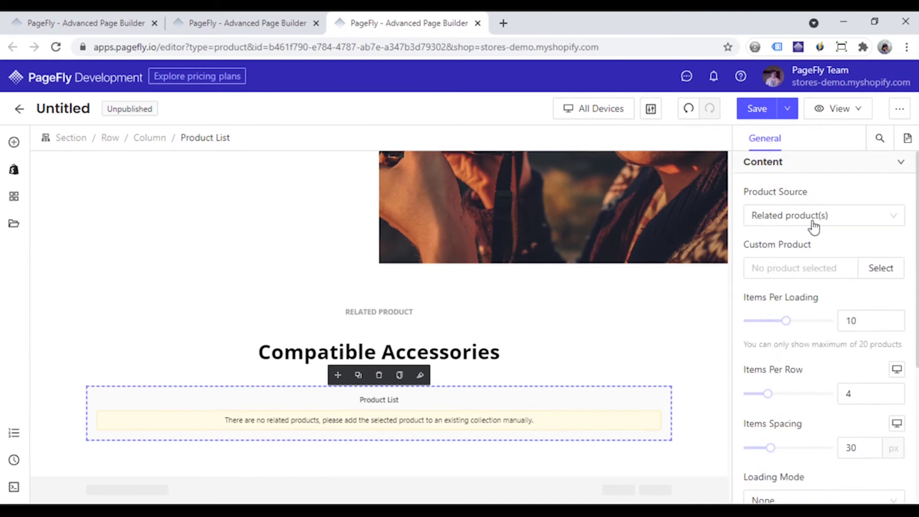
pyautogui.click(812, 224)
pyautogui.click(796, 263)
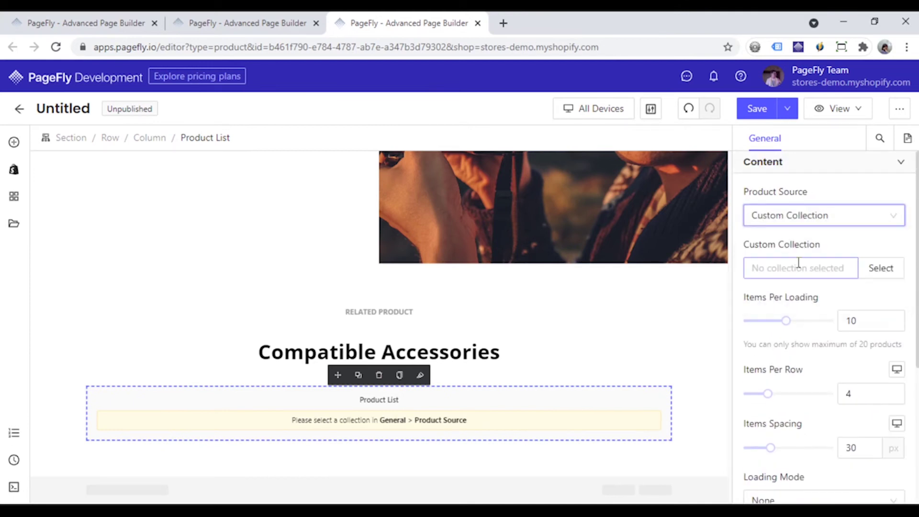
pyautogui.click(869, 268)
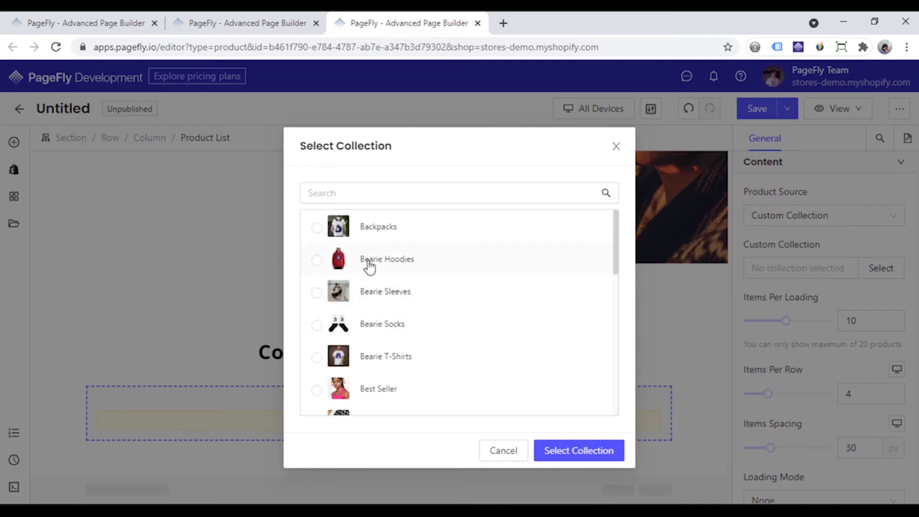
pyautogui.click(371, 267)
pyautogui.click(584, 452)
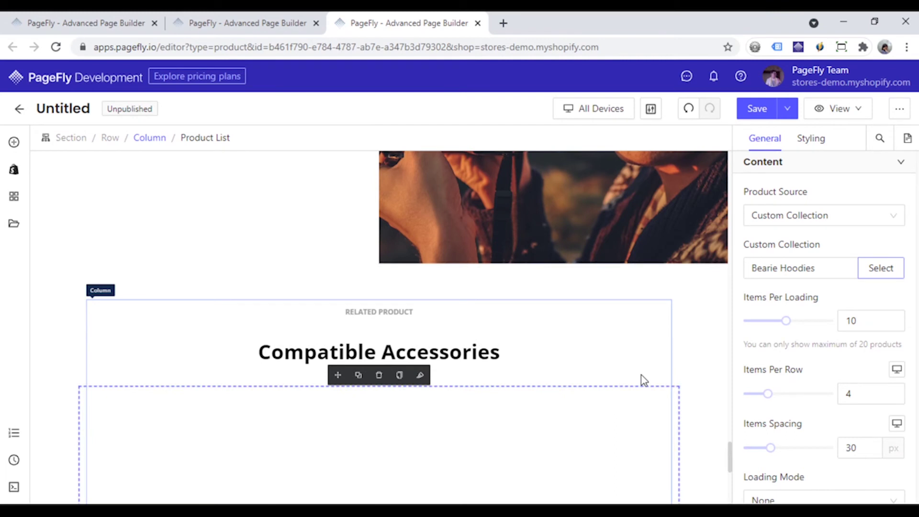
pyautogui.scroll(-4, 641, 378)
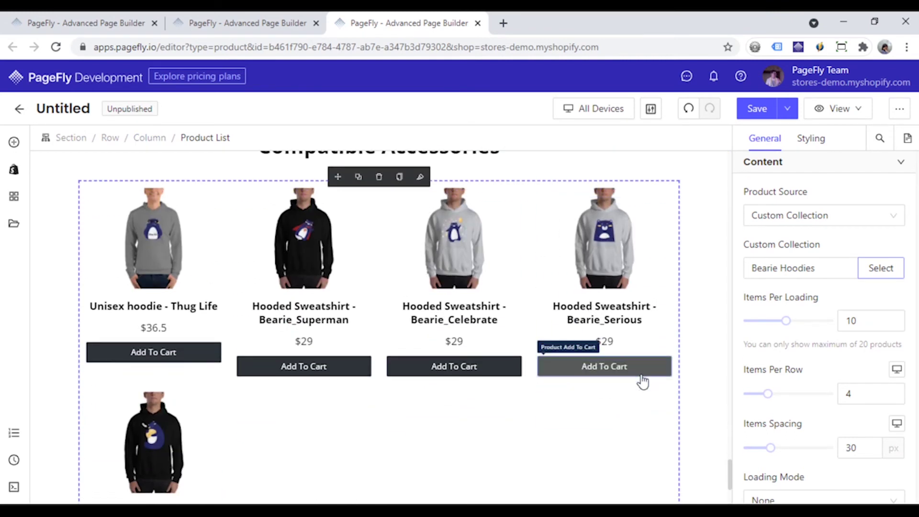
pyautogui.scroll(2, 636, 399)
pyautogui.scroll(8, 637, 401)
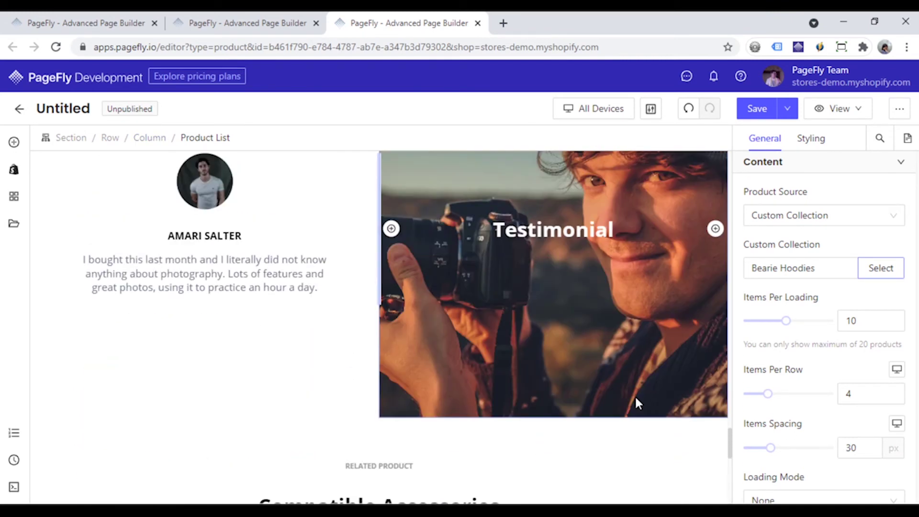
# - Swap the Overview camera image for the lista-3 photo from the Image Manager
pyautogui.scroll(10, 631, 392)
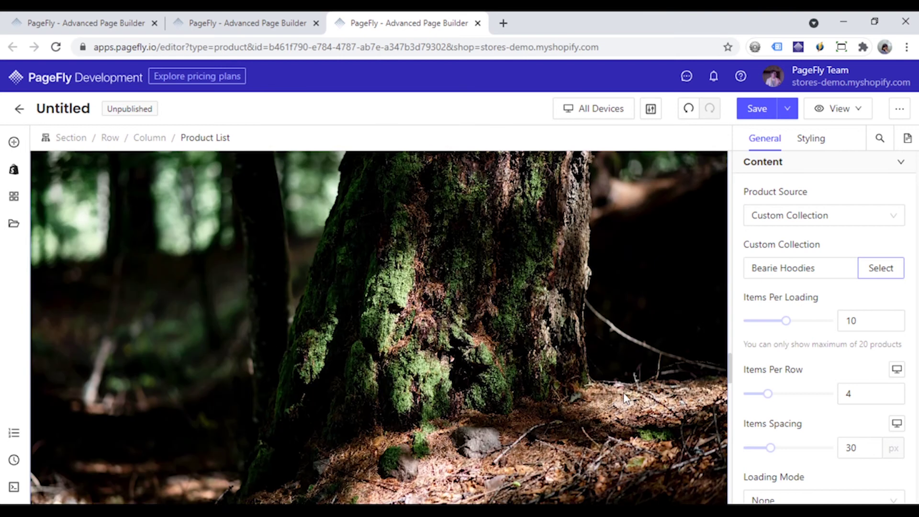
pyautogui.scroll(8, 626, 397)
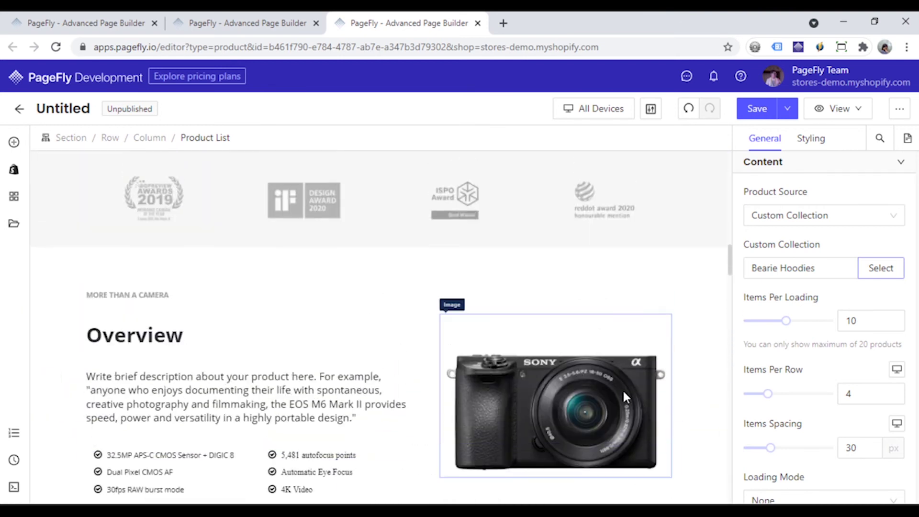
pyautogui.scroll(-1, 622, 389)
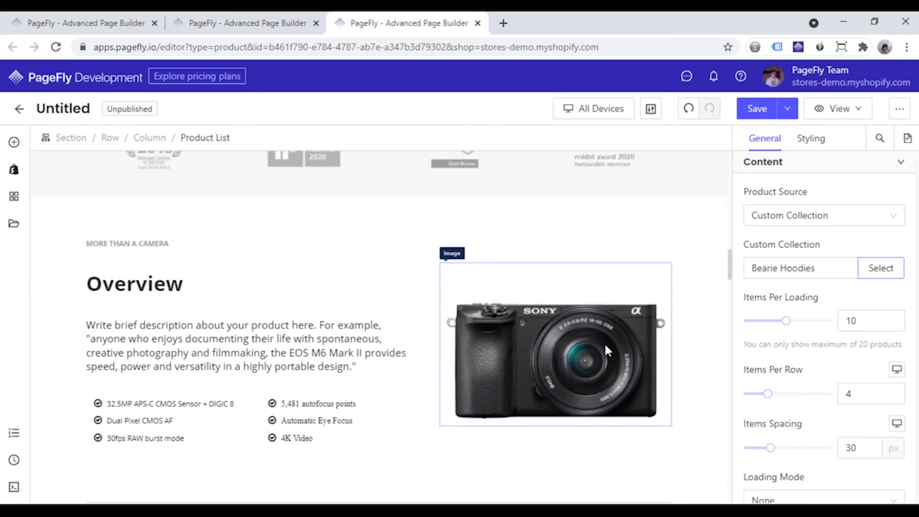
pyautogui.click(604, 343)
pyautogui.moveTo(815, 251)
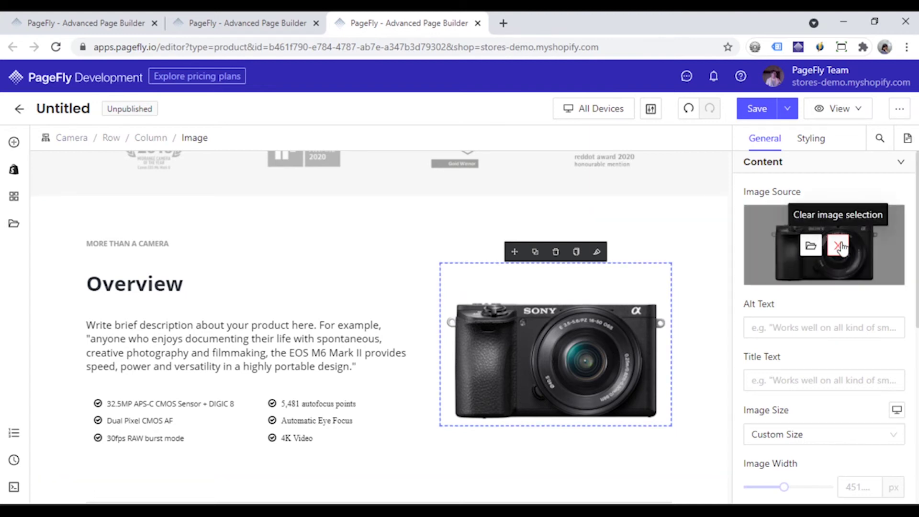
pyautogui.click(838, 246)
pyautogui.click(822, 246)
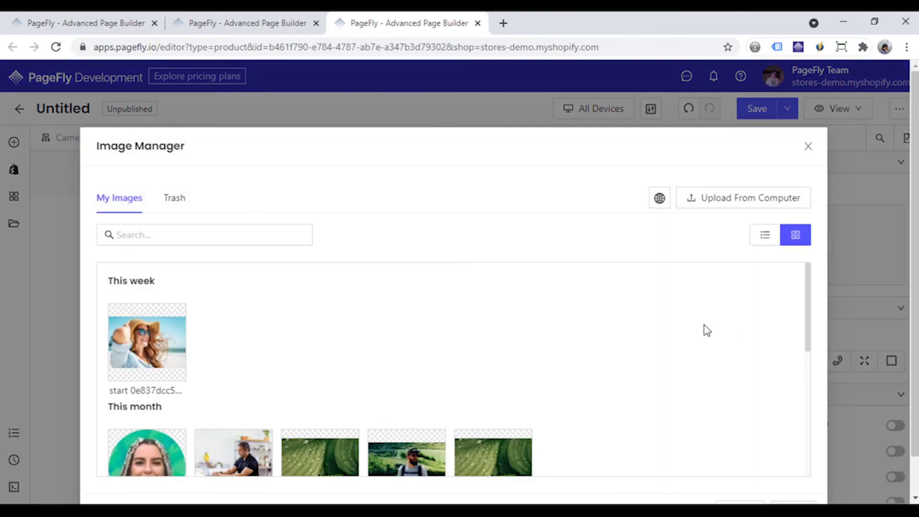
pyautogui.scroll(-6, 703, 328)
pyautogui.click(412, 297)
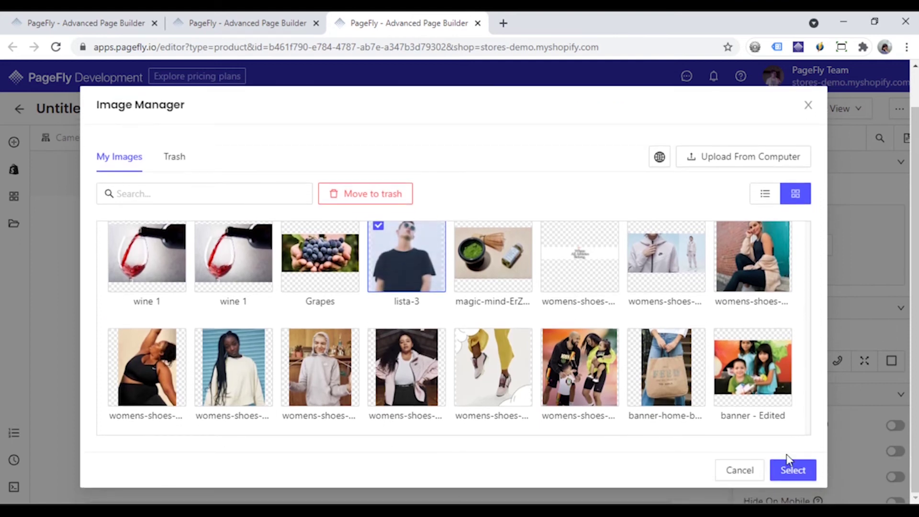
pyautogui.click(791, 469)
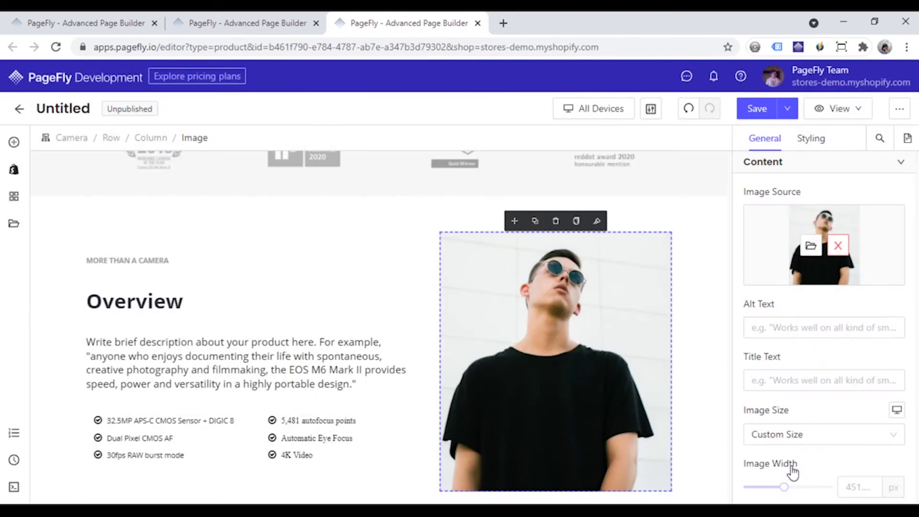
pyautogui.scroll(-2, 703, 343)
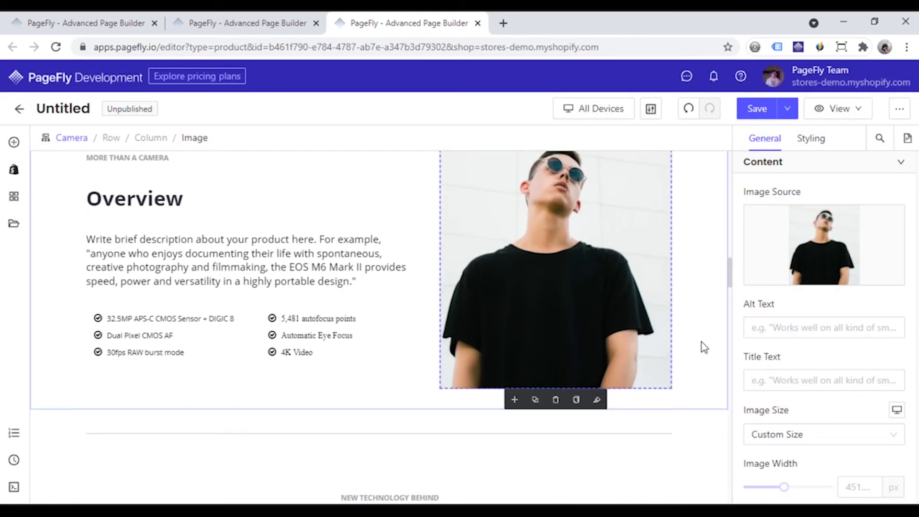
pyautogui.scroll(-2, 704, 347)
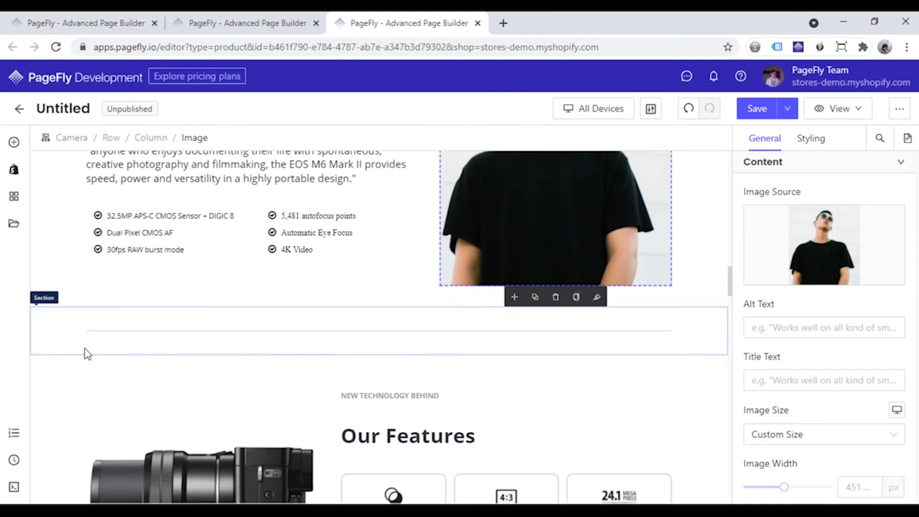
# - Select the whole Our Features section and delete it
pyautogui.click(111, 137)
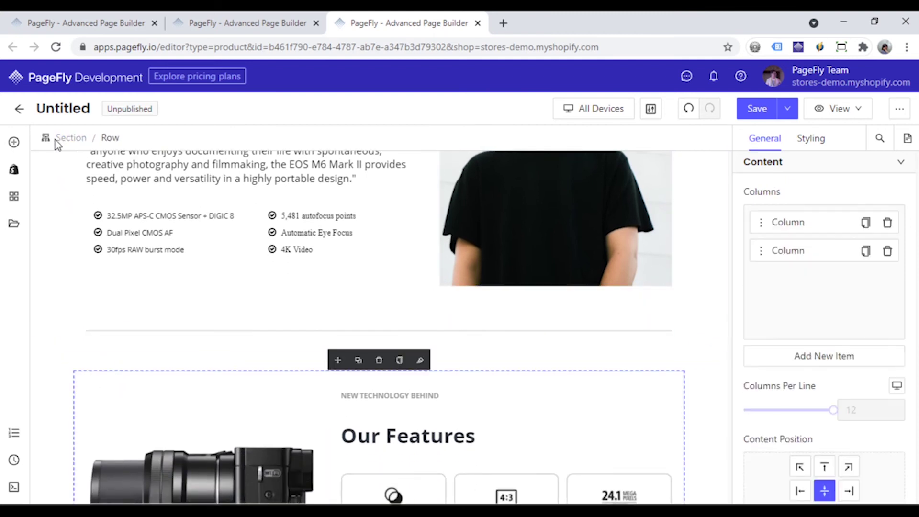
pyautogui.click(60, 139)
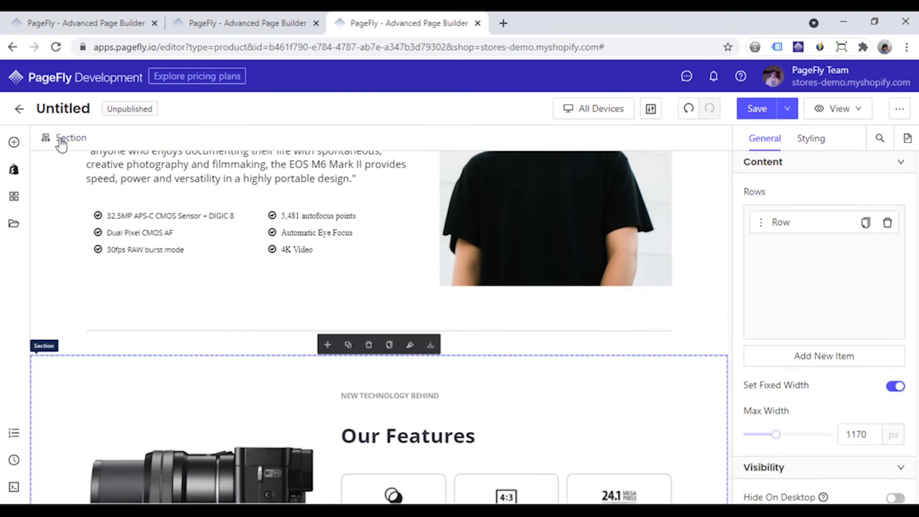
pyautogui.click(368, 345)
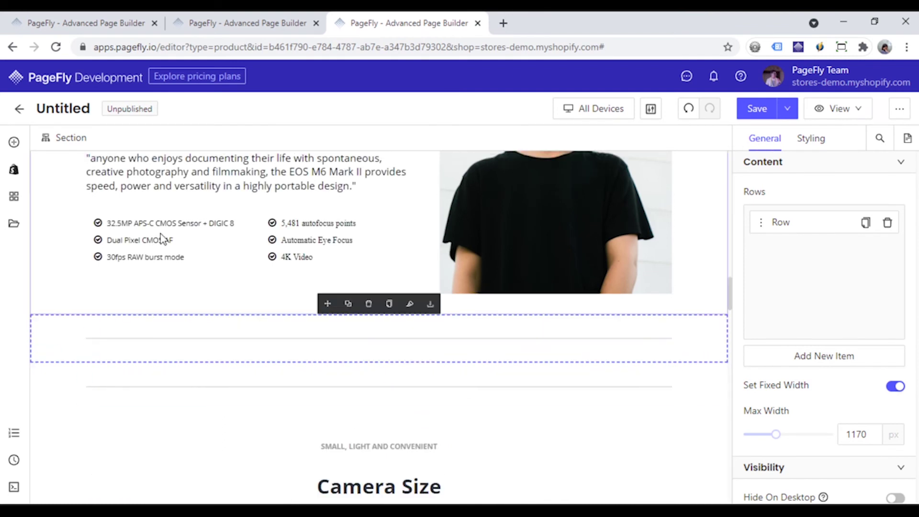
# - Drag a two-slide Slideshow element below the Overview section
pyautogui.click(16, 142)
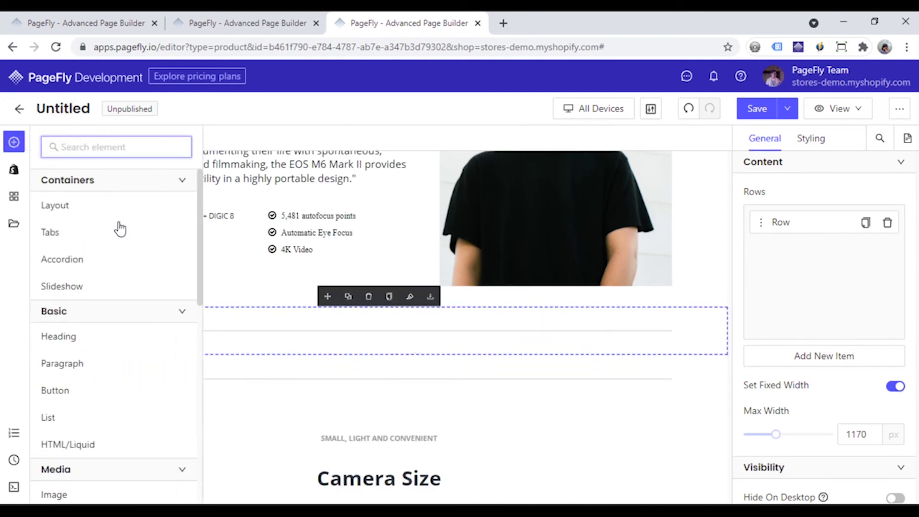
pyautogui.moveTo(105, 288)
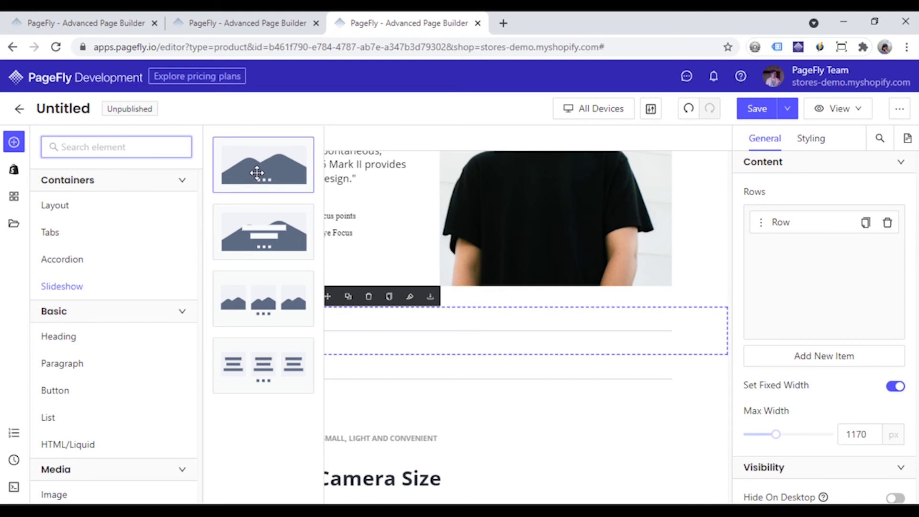
pyautogui.moveTo(263, 163); pyautogui.dragTo(383, 351)
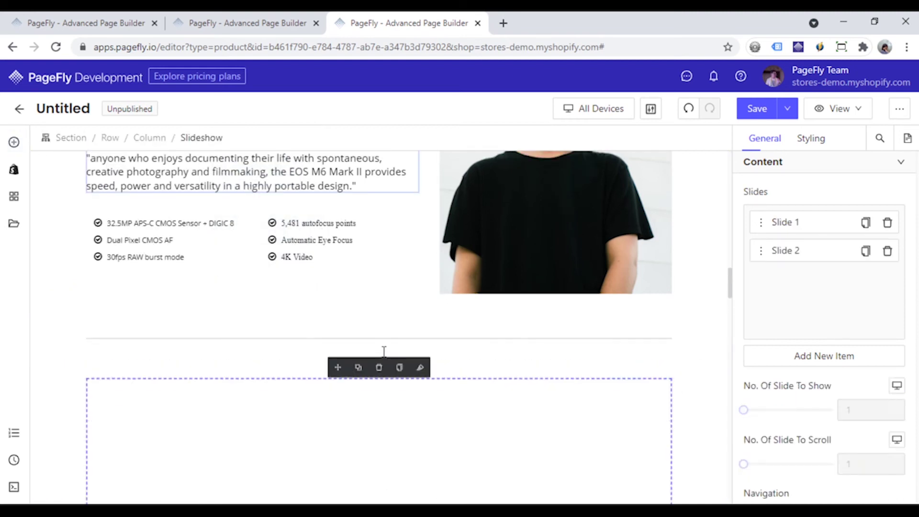
pyautogui.scroll(-4, 452, 362)
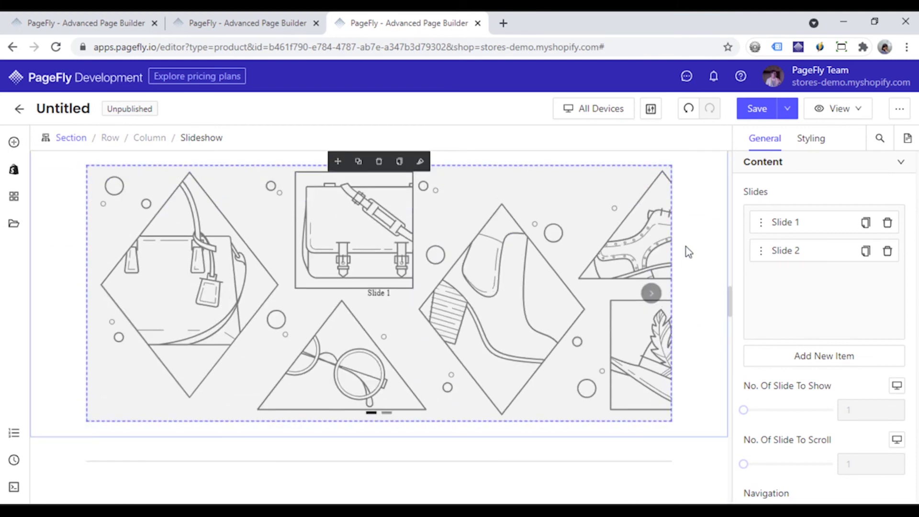
# - Save and publish the page as 'Product page' for the 3/4 sleeve raglan shirt
pyautogui.click(788, 109)
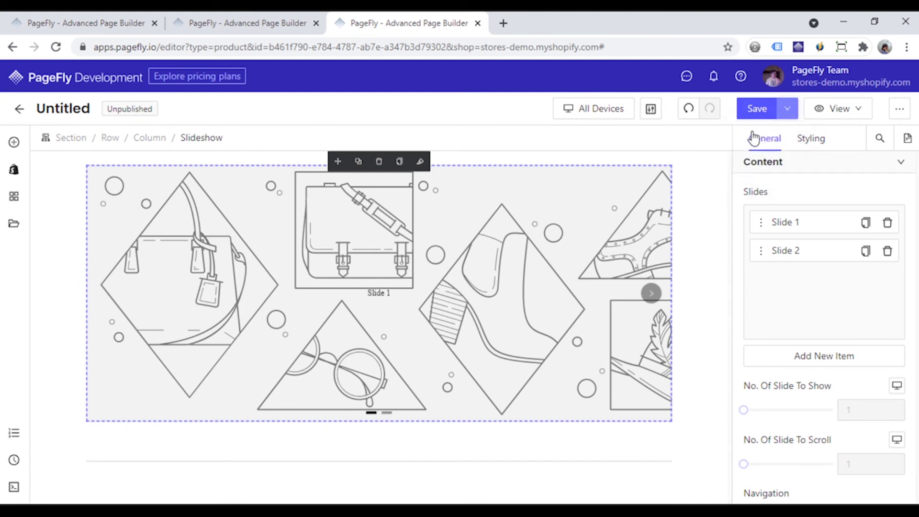
pyautogui.click(786, 109)
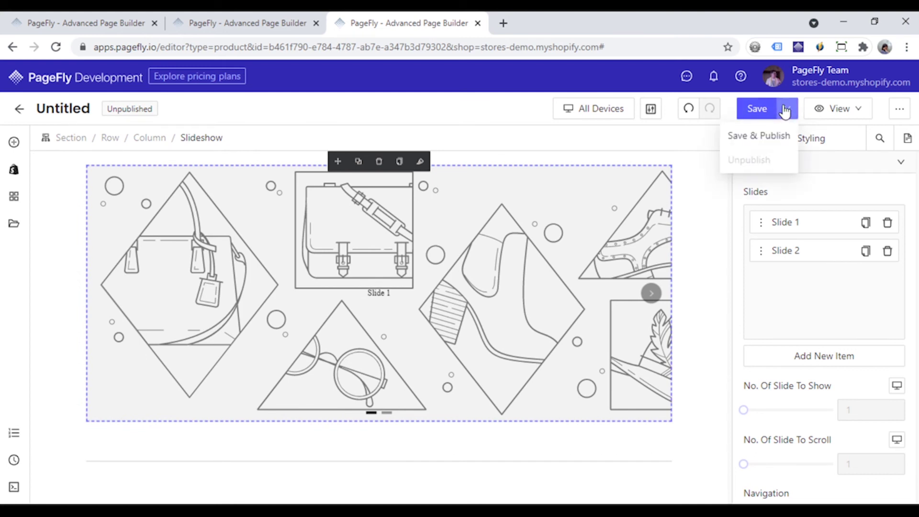
pyautogui.click(772, 139)
pyautogui.tripleClick(344, 284)
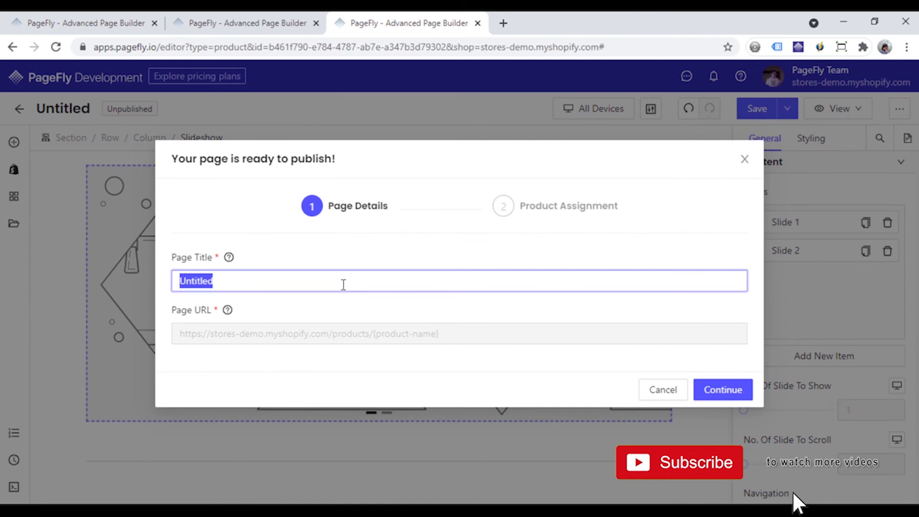
pyautogui.write('Product pag')
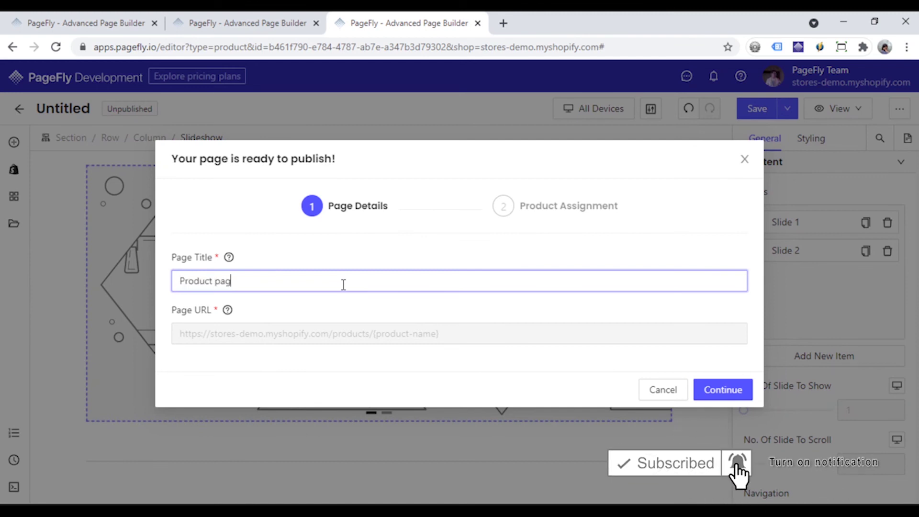
pyautogui.write('e')
pyautogui.click(725, 394)
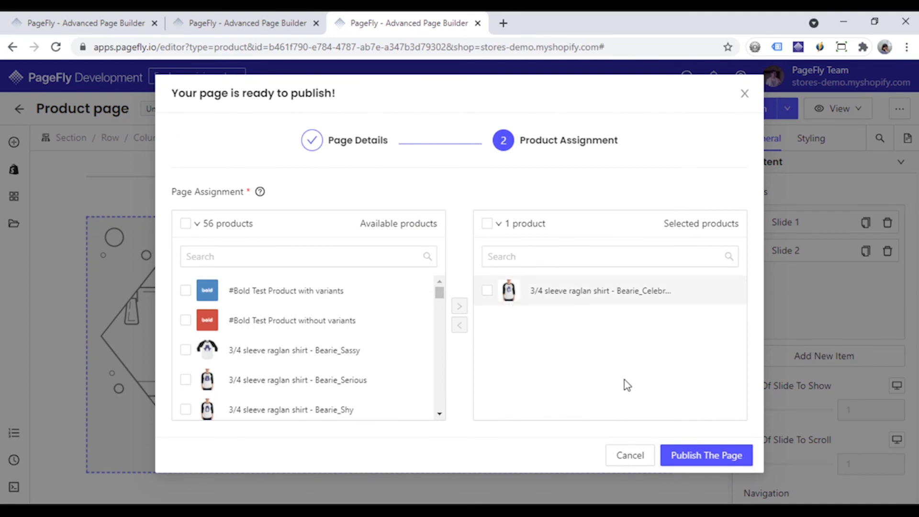
pyautogui.click(718, 464)
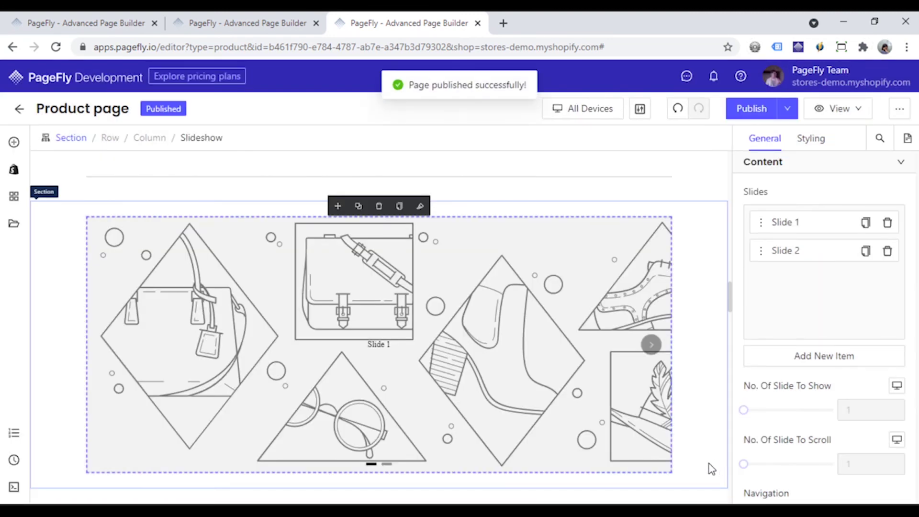
pyautogui.click(847, 108)
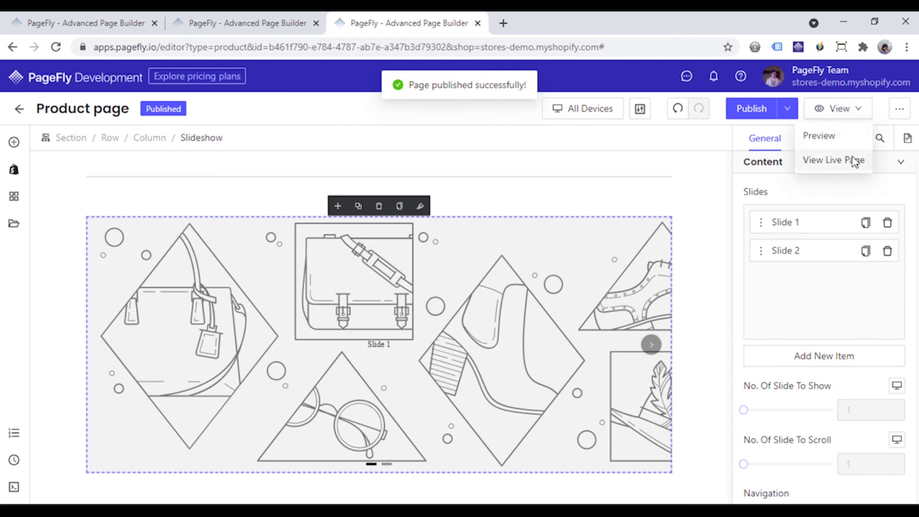
# - View the live raglan shirt page and scroll down to the new slideshow
pyautogui.click(854, 160)
pyautogui.scroll(-3, 761, 237)
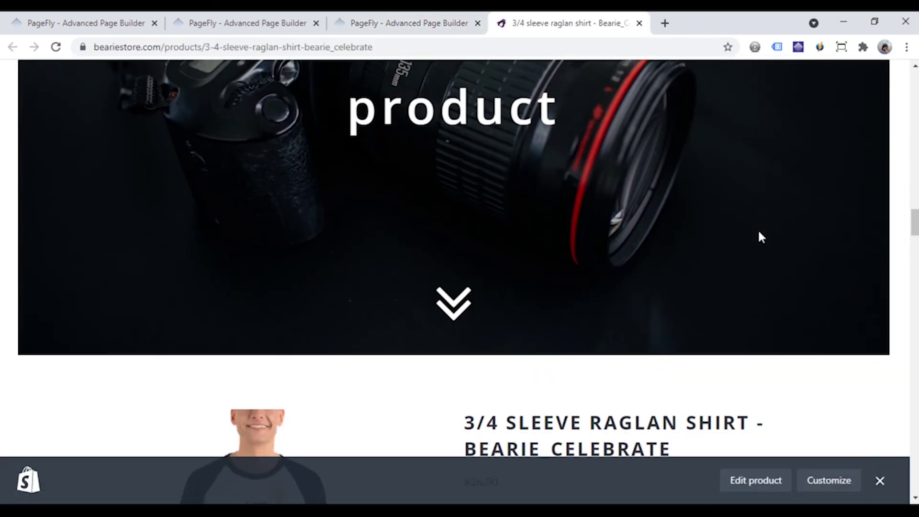
pyautogui.scroll(-3, 761, 237)
pyautogui.scroll(-15, 761, 237)
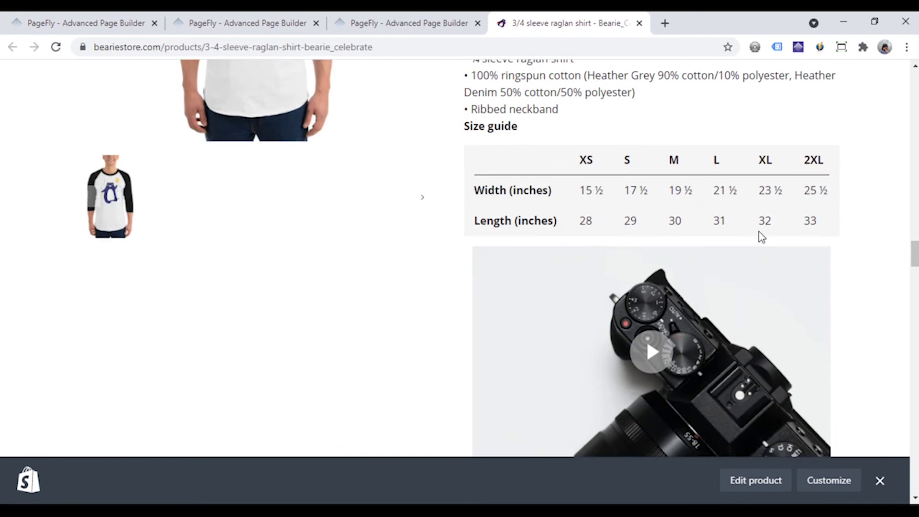
pyautogui.scroll(-15, 758, 236)
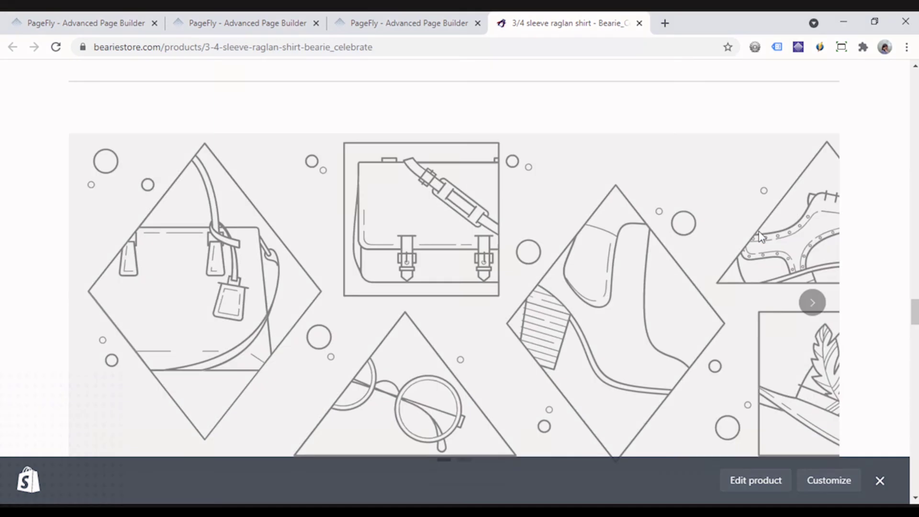